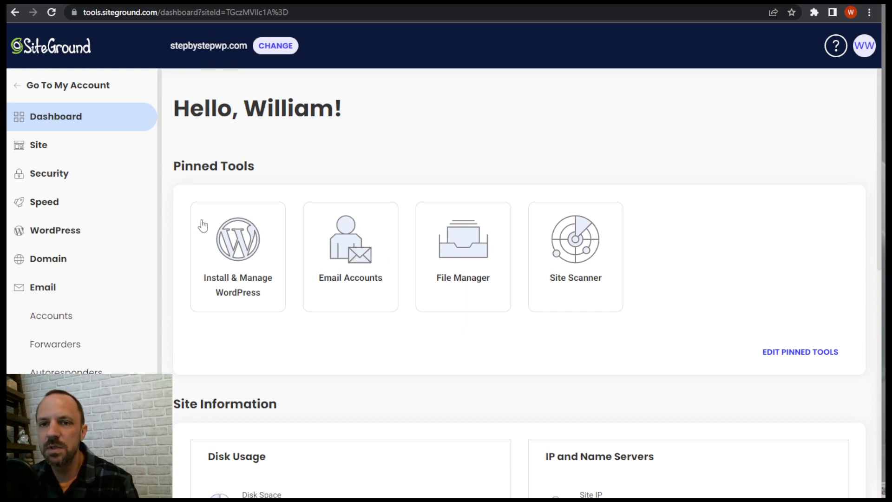
Show the first mailbox's manual mail settings in SiteGround Email Accounts and select its username.
{"action": "left_click", "coordinate": [352, 256]}
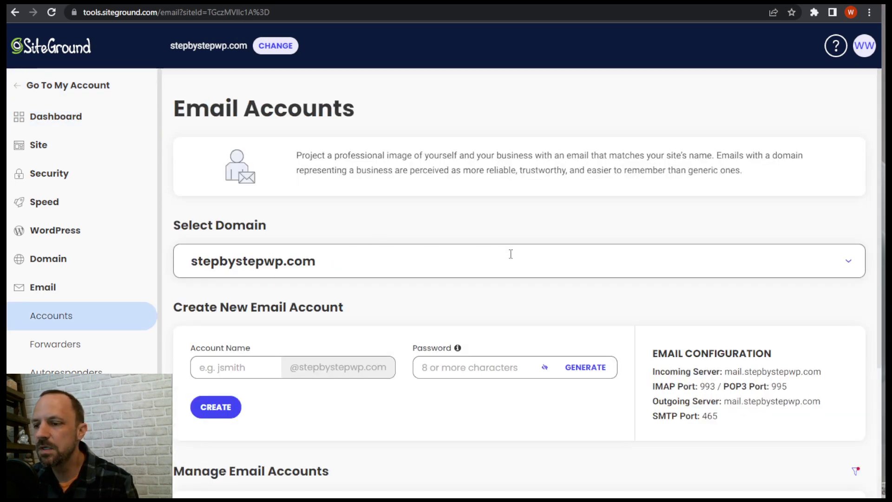
{"action": "scroll", "coordinate": [598, 287], "scroll_direction": "down", "scroll_amount": 3}
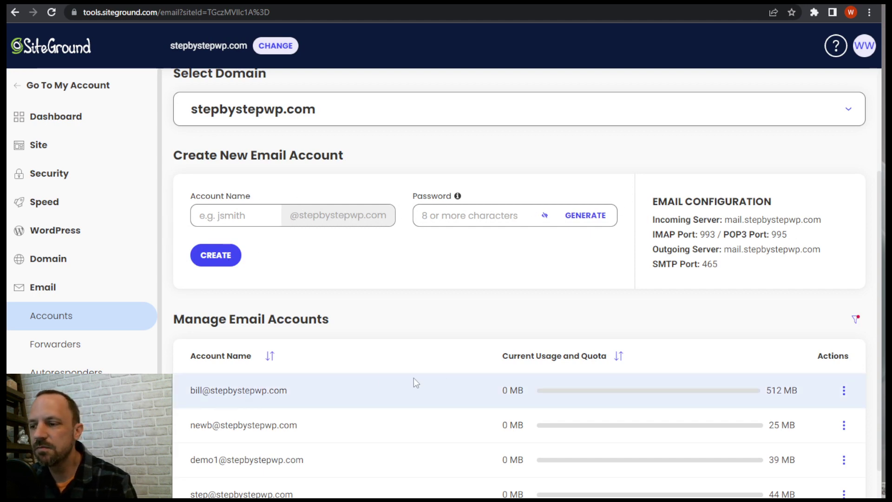
{"action": "left_click", "coordinate": [844, 392]}
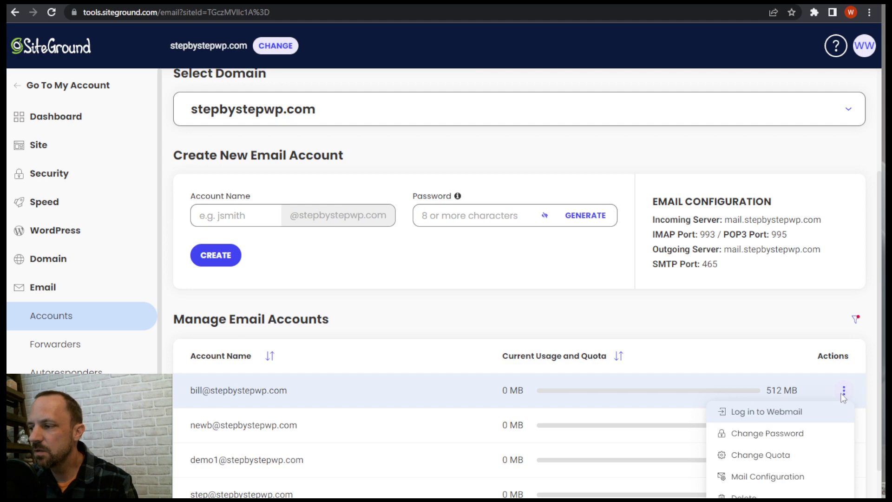
{"action": "left_click", "coordinate": [768, 477]}
{"action": "left_click", "coordinate": [492, 240]}
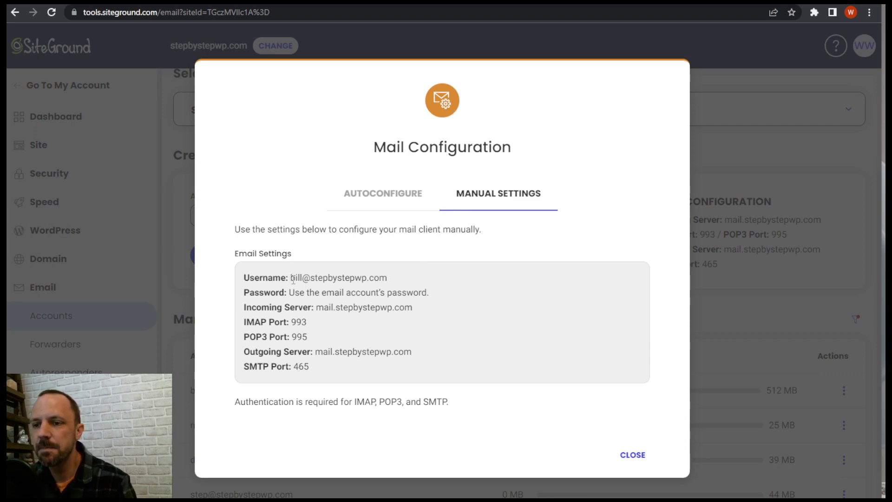
{"action": "left_click_drag", "start_coordinate": [292, 279], "coordinate": [392, 282]}
{"action": "key", "text": "ctrl+c"}
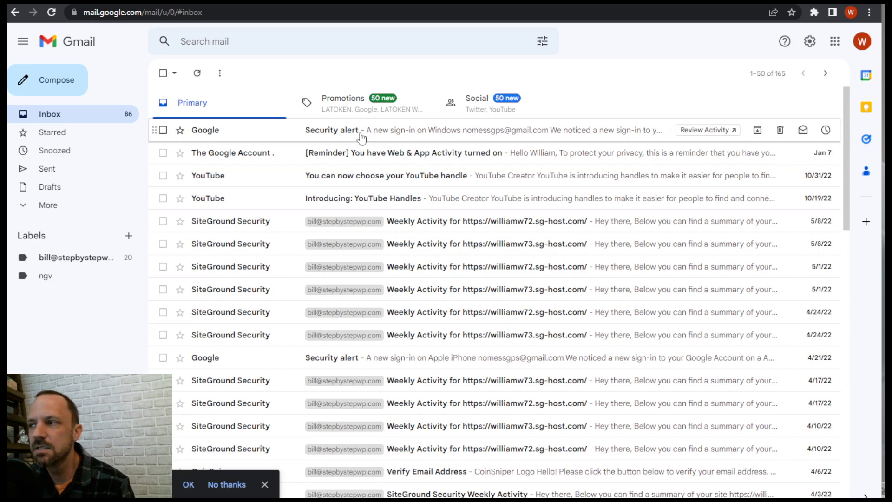
Open Gmail's Accounts and Import settings and highlight Send mail as and Check mail from other accounts.
{"action": "left_click", "coordinate": [809, 42]}
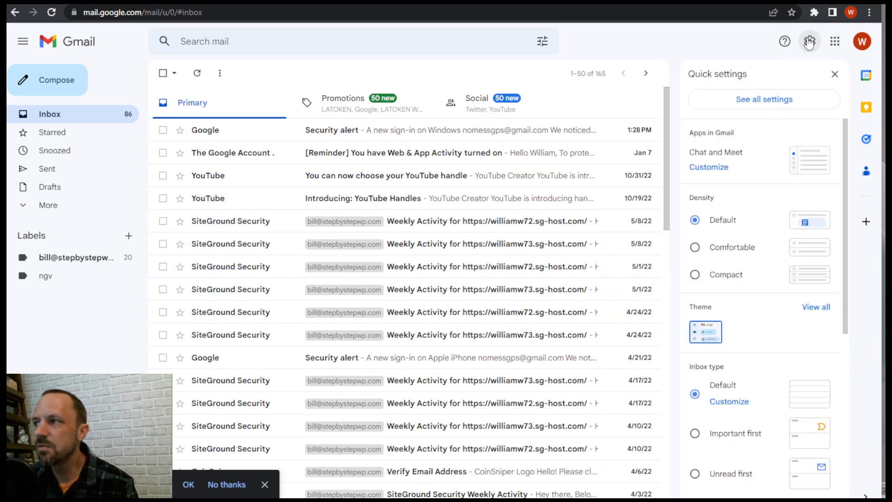
{"action": "left_click", "coordinate": [739, 100]}
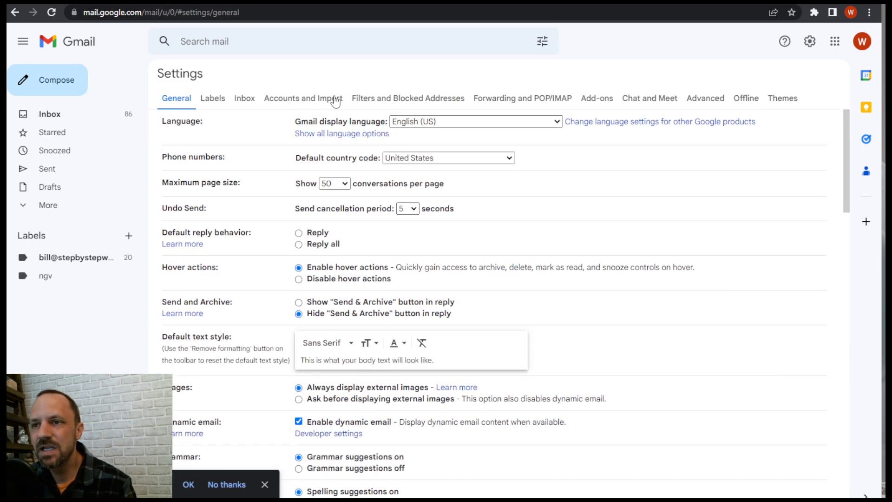
{"action": "left_click", "coordinate": [310, 98]}
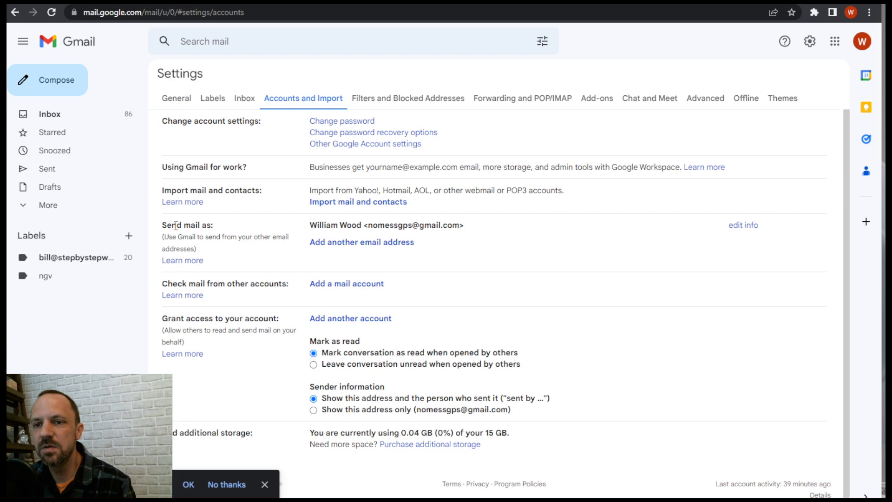
{"action": "left_click_drag", "start_coordinate": [182, 235], "coordinate": [241, 237]}
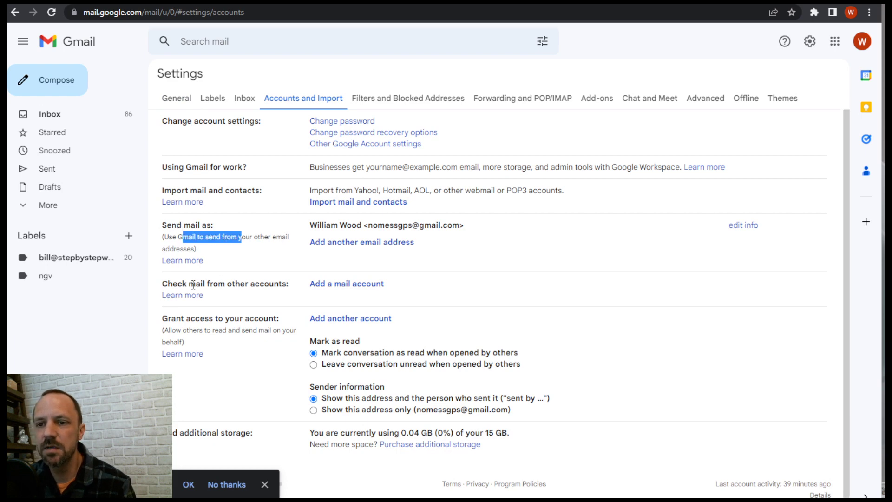
{"action": "left_click_drag", "start_coordinate": [182, 283], "coordinate": [285, 287]}
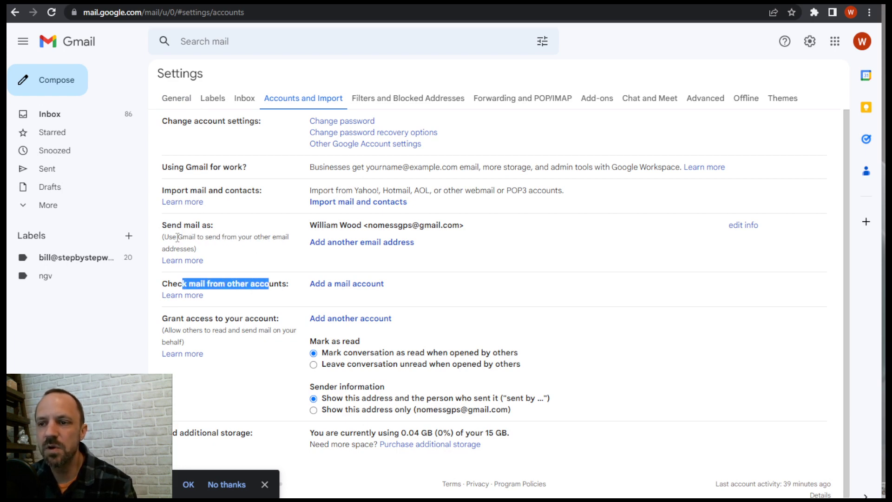
Add the pasted custom-domain address as a new send-as address and continue to the SMTP step.
{"action": "left_click", "coordinate": [368, 243]}
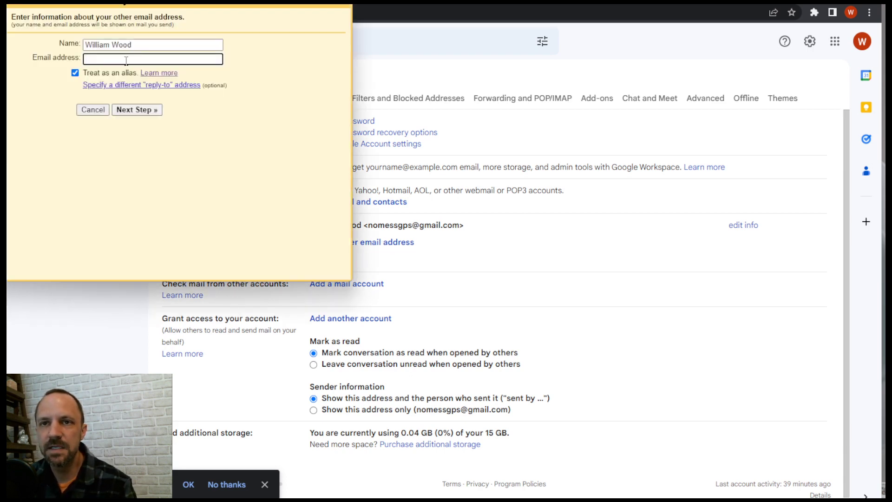
{"action": "key", "text": "ctrl+v"}
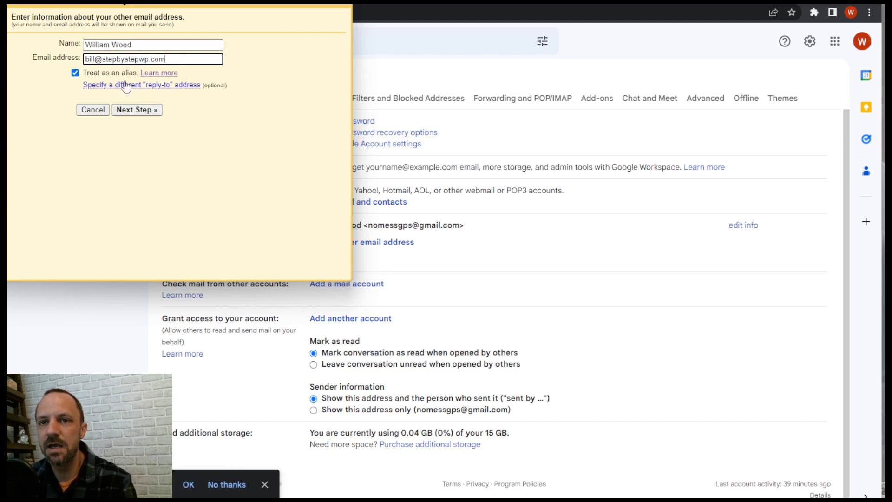
{"action": "left_click", "coordinate": [149, 112]}
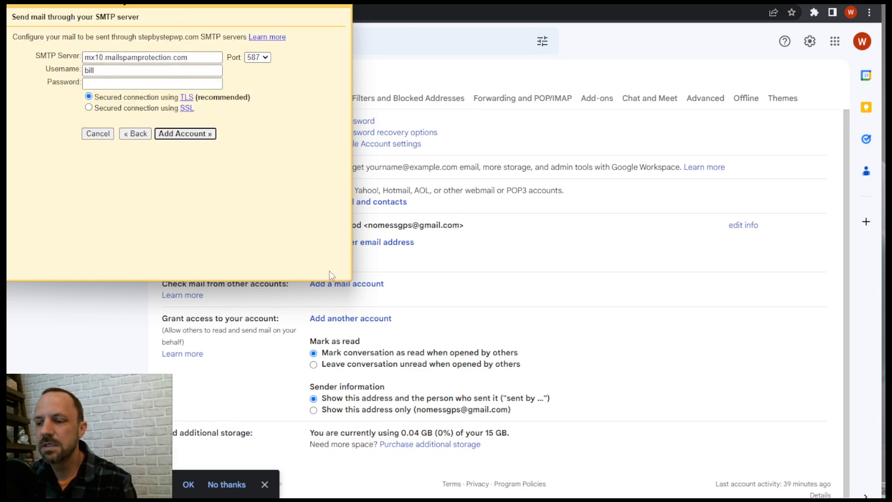
Set the SMTP server to mail.stepbystepwp.com, copied from SiteGround, and choose port 465.
{"action": "key", "text": "alt+Tab"}
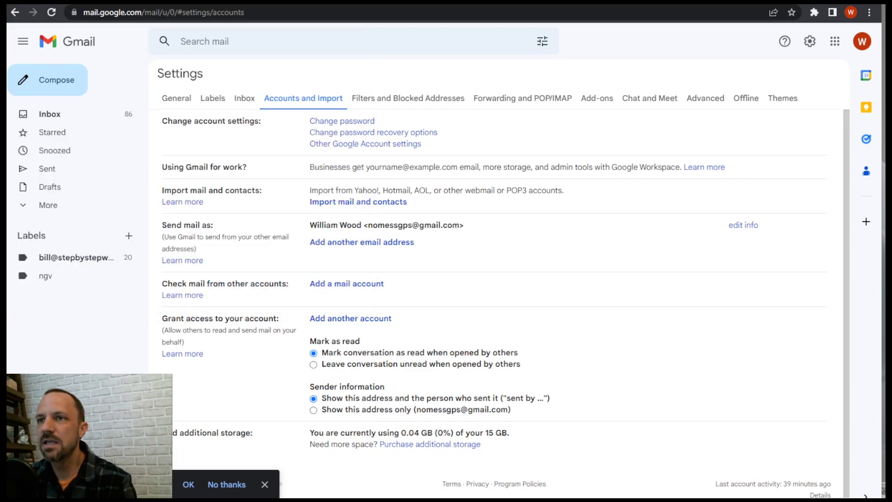
{"action": "key", "text": "alt+Tab"}
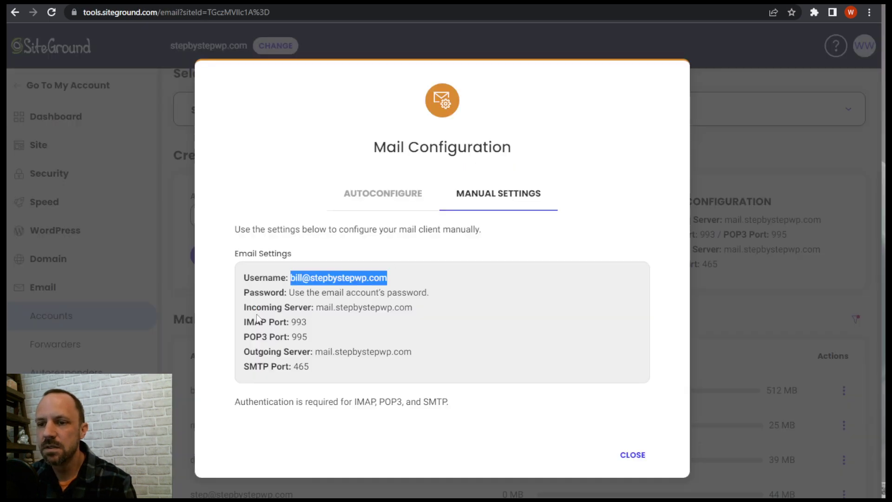
{"action": "left_click_drag", "start_coordinate": [316, 356], "coordinate": [417, 352]}
{"action": "key", "text": "ctrl+c"}
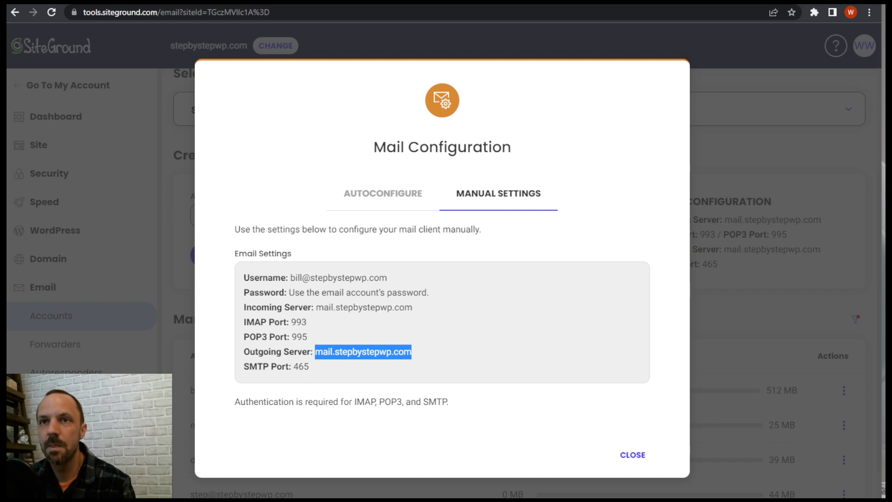
{"action": "key", "text": "alt+Tab"}
{"action": "left_click_drag", "start_coordinate": [187, 57], "coordinate": [84, 50]}
{"action": "key", "text": "ctrl+v"}
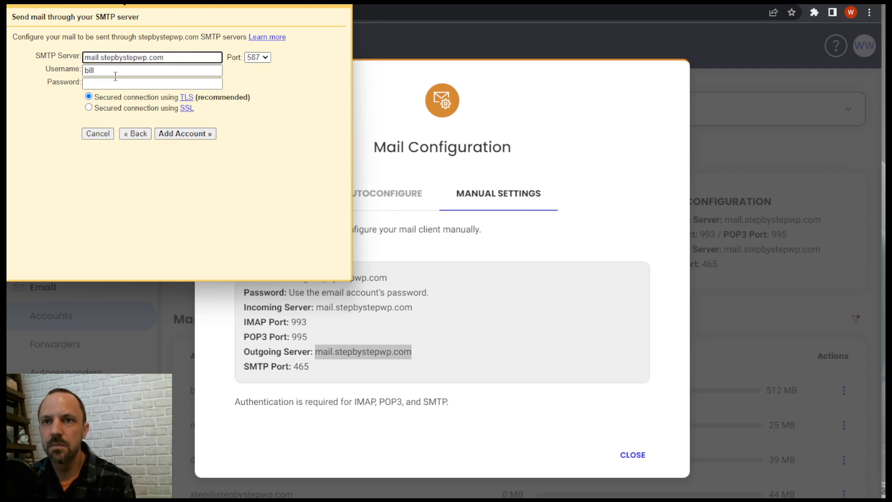
{"action": "left_click", "coordinate": [257, 57]}
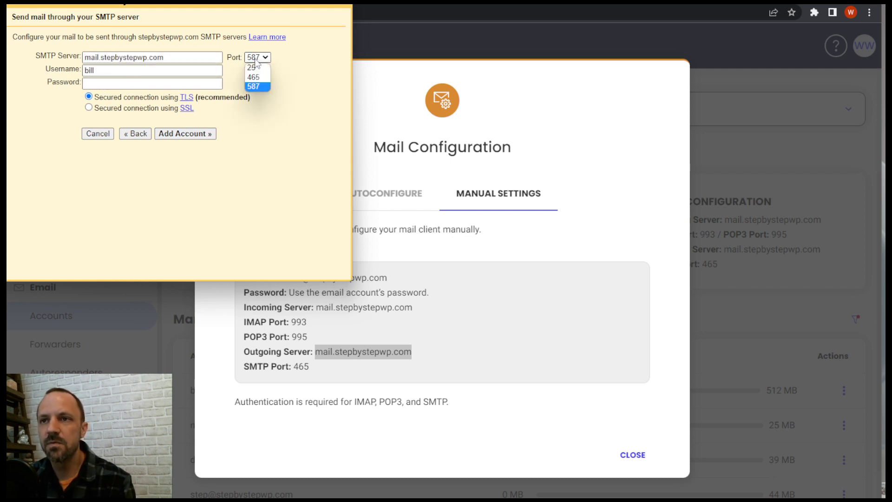
{"action": "left_click", "coordinate": [258, 72]}
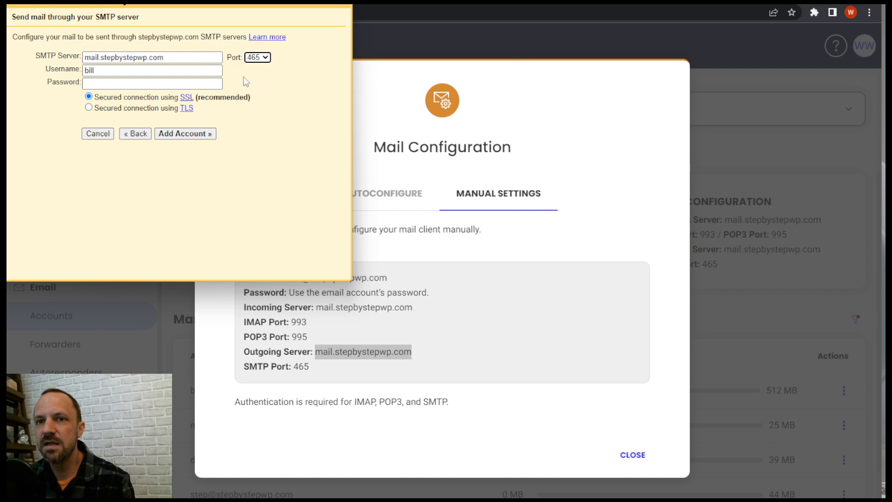
Replace the SMTP username with the mailbox's full address copied from SiteGround.
{"action": "left_click", "coordinate": [389, 291]}
{"action": "left_click_drag", "start_coordinate": [291, 277], "coordinate": [386, 278]}
{"action": "key", "text": "ctrl+c"}
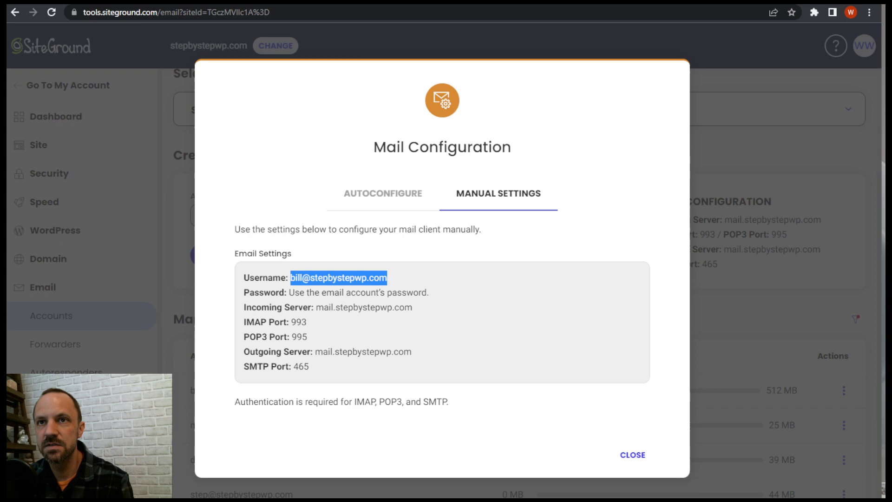
{"action": "key", "text": "alt+Tab"}
{"action": "left_click", "coordinate": [68, 68]}
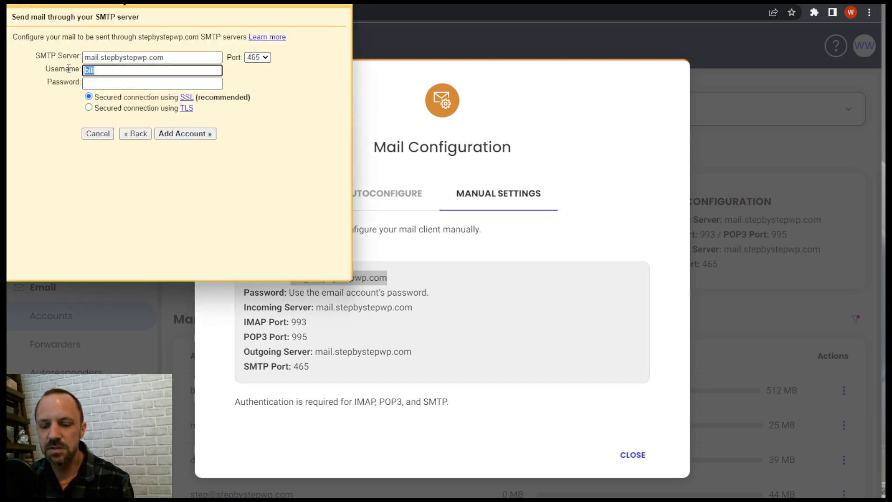
{"action": "key", "text": "ctrl+v"}
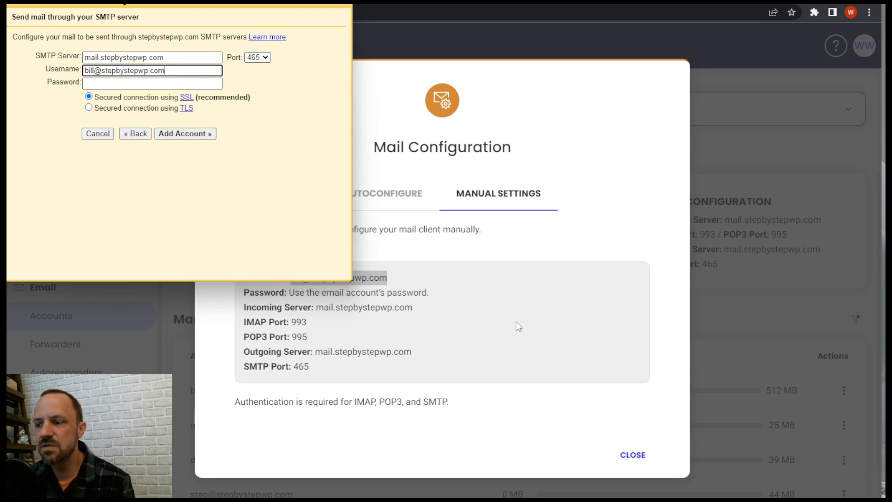
{"action": "left_click", "coordinate": [531, 312]}
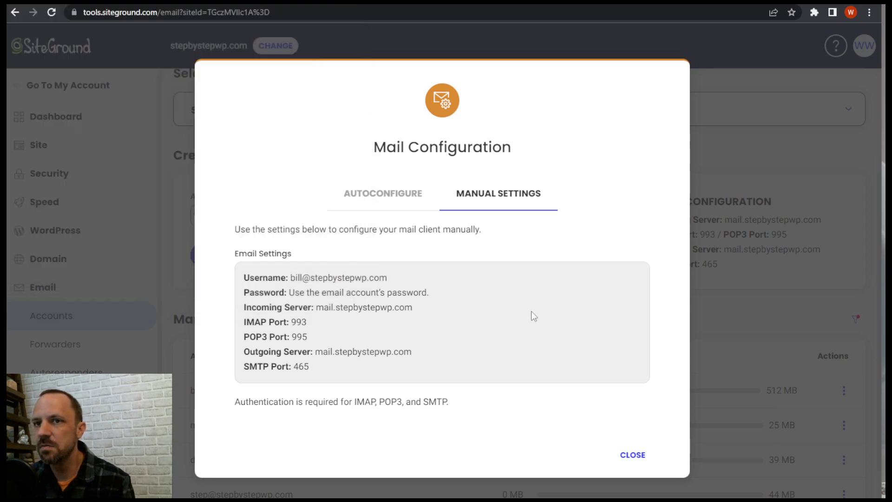
Generate, copy and save a new password for the custom-domain mailbox in SiteGround.
{"action": "left_click", "coordinate": [632, 458]}
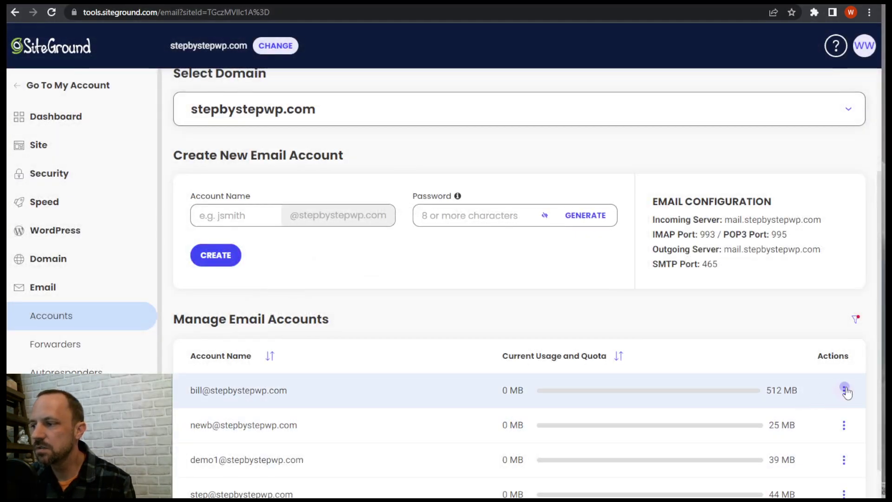
{"action": "left_click", "coordinate": [845, 390]}
{"action": "left_click", "coordinate": [766, 433]}
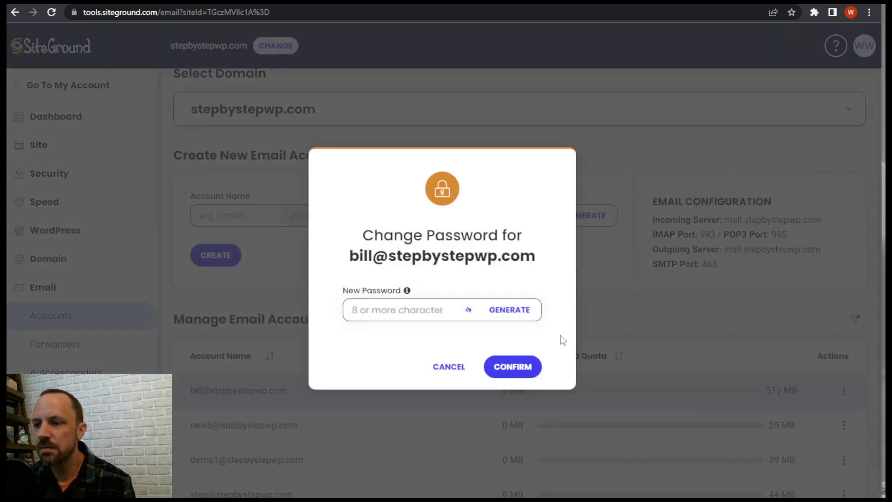
{"action": "left_click", "coordinate": [509, 309]}
{"action": "left_click_drag", "start_coordinate": [427, 311], "coordinate": [341, 311]}
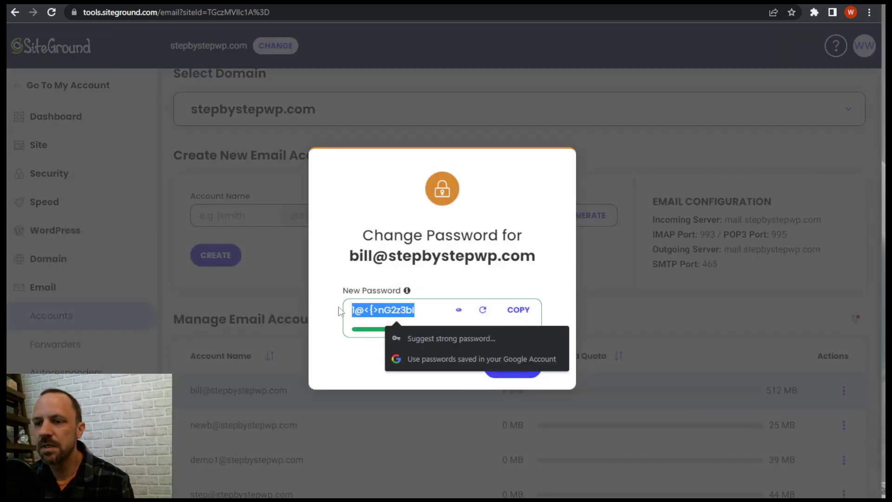
{"action": "left_click", "coordinate": [344, 268]}
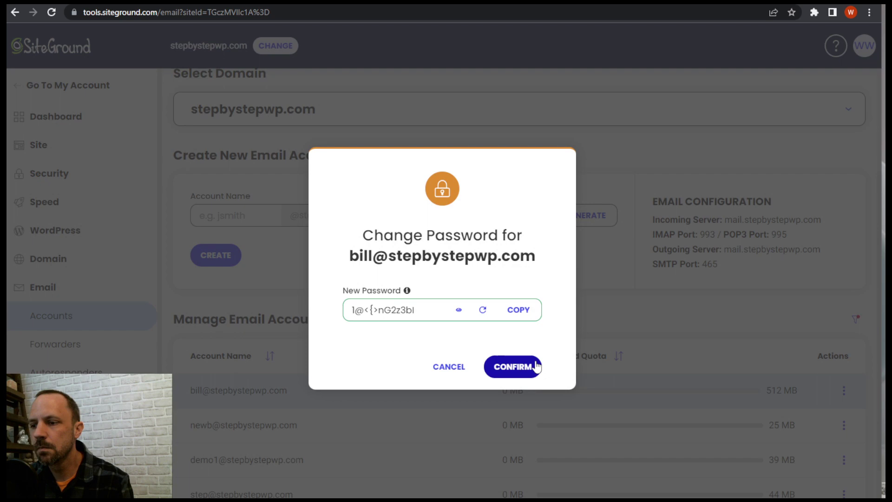
{"action": "left_click", "coordinate": [537, 360]}
Paste the new password into Gmail's SMTP Password field and submit the account, declining Chrome's save-password offer.
{"action": "key", "text": "alt+Tab"}
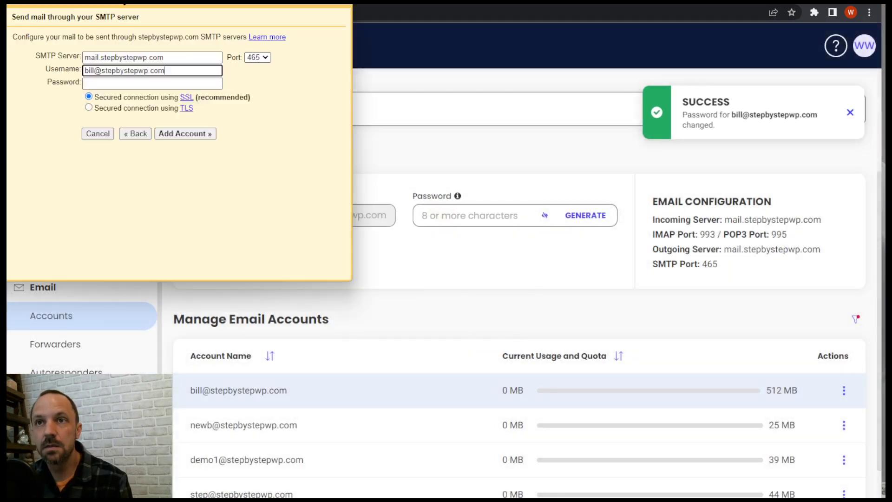
{"action": "left_click", "coordinate": [102, 87]}
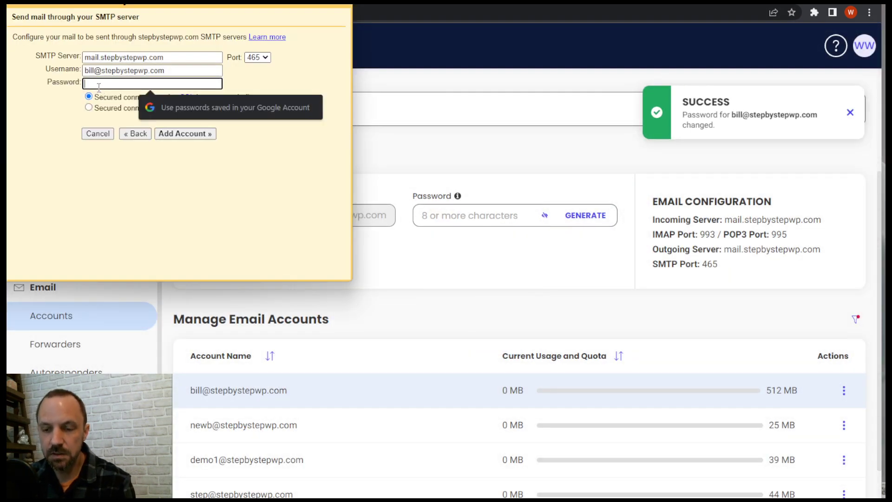
{"action": "key", "text": "ctrl+v"}
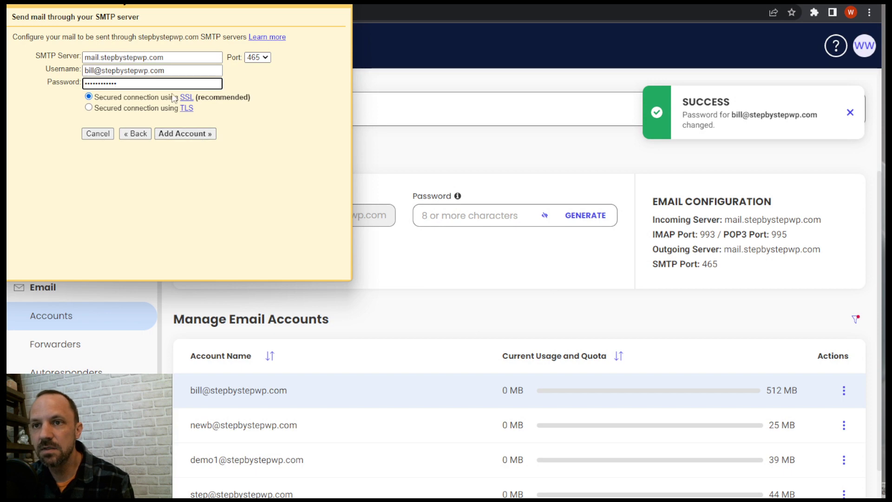
{"action": "left_click", "coordinate": [203, 136]}
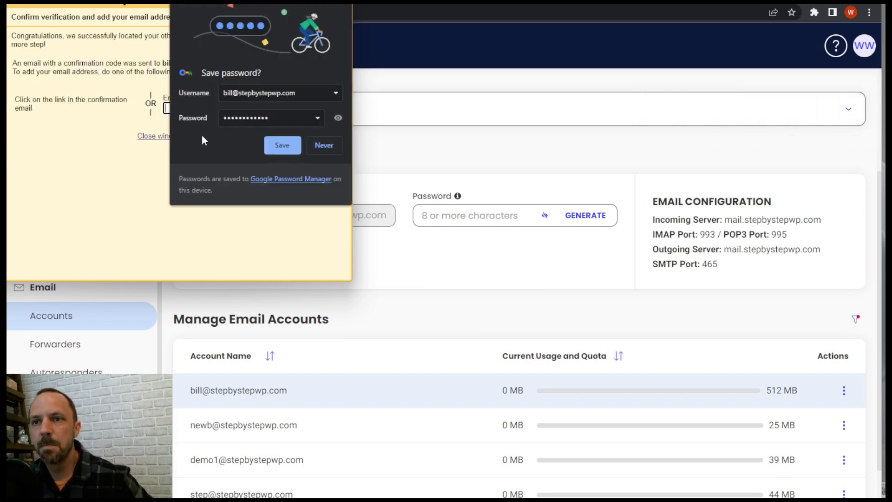
{"action": "left_click", "coordinate": [345, 9]}
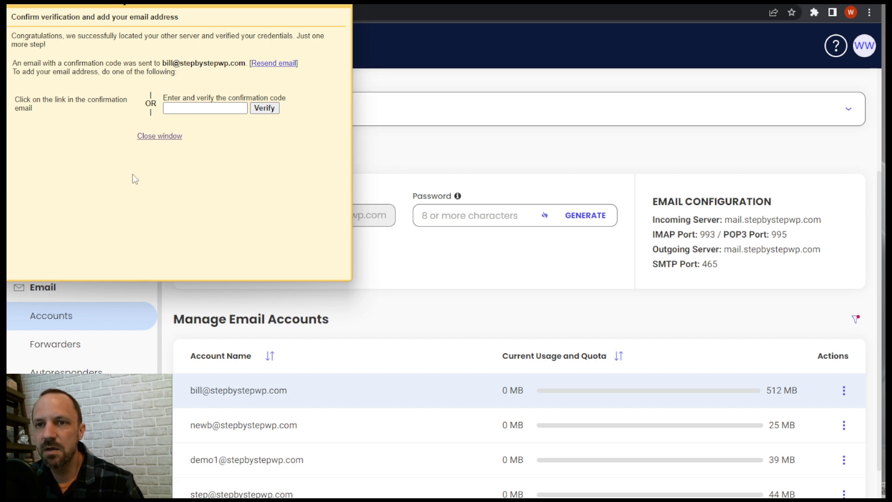
Log in to the mailbox's webmail, follow the Gmail Confirmation email's link, and confirm the address.
{"action": "left_click", "coordinate": [391, 360]}
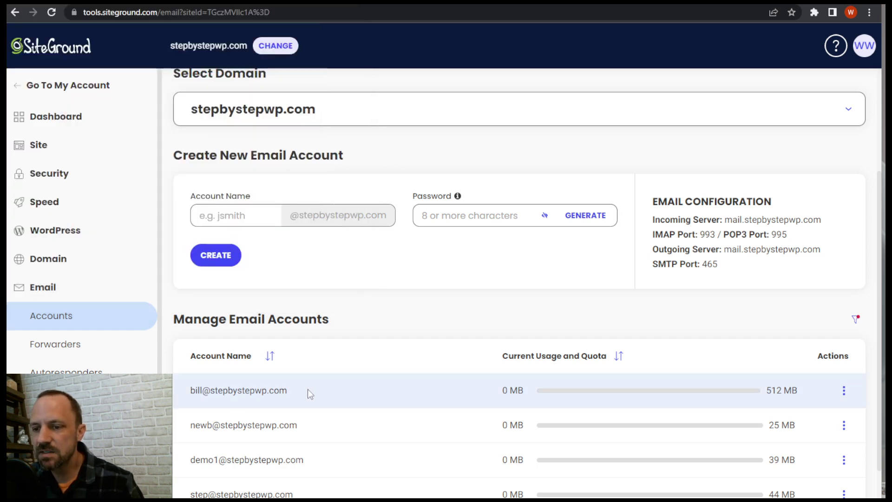
{"action": "left_click", "coordinate": [844, 392]}
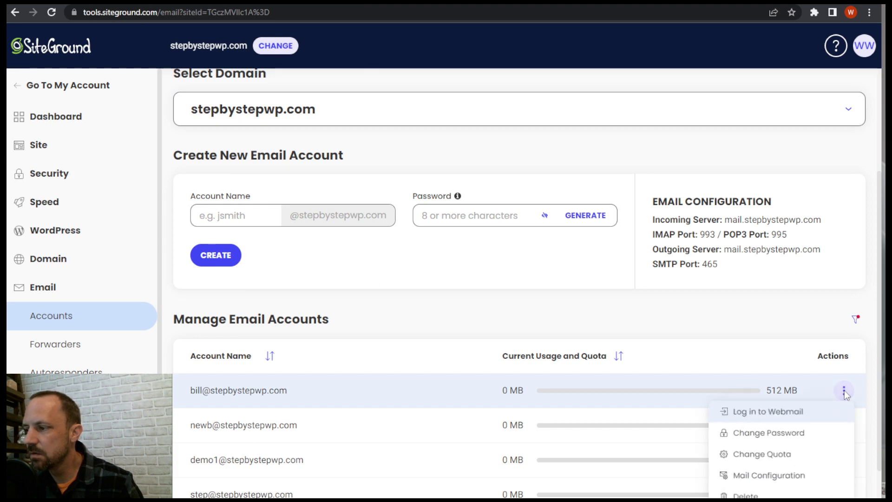
{"action": "left_click", "coordinate": [743, 413]}
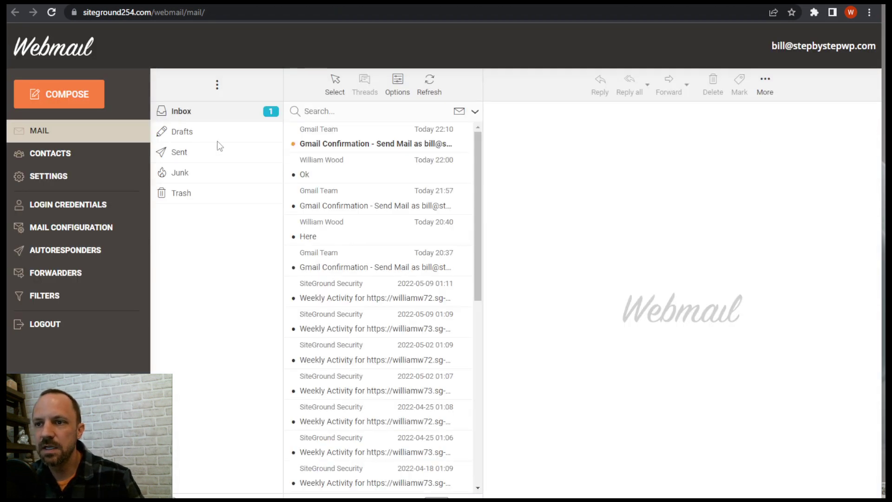
{"action": "left_click", "coordinate": [356, 141]}
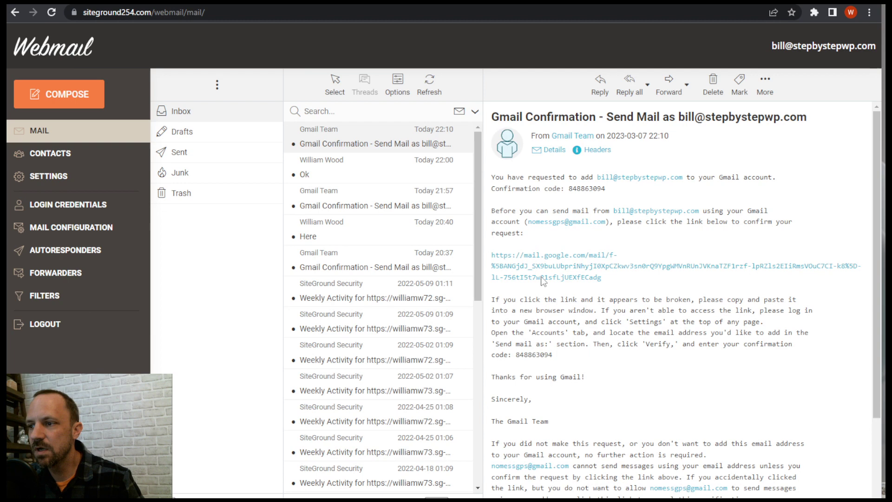
{"action": "left_click", "coordinate": [555, 268]}
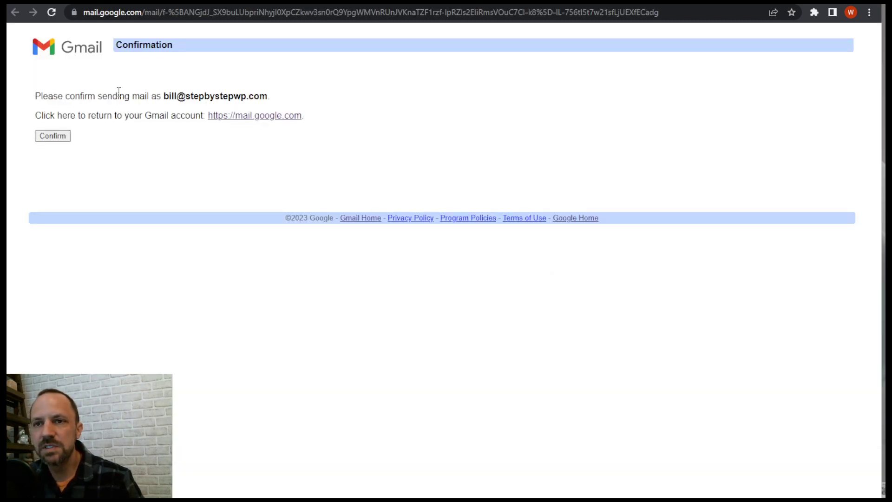
{"action": "left_click", "coordinate": [51, 135]}
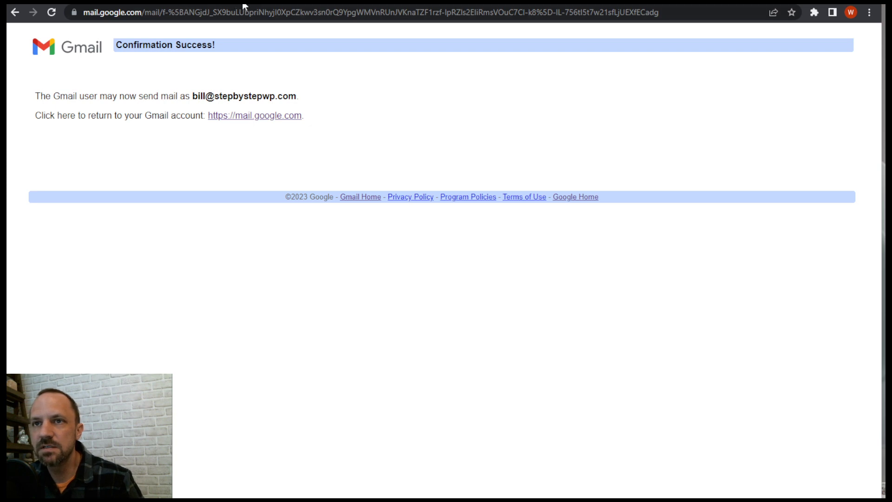
{"action": "left_click", "coordinate": [221, 3]}
Return to Gmail's Accounts and Import settings and highlight the Check mail from other accounts section.
{"action": "left_click", "coordinate": [69, 4]}
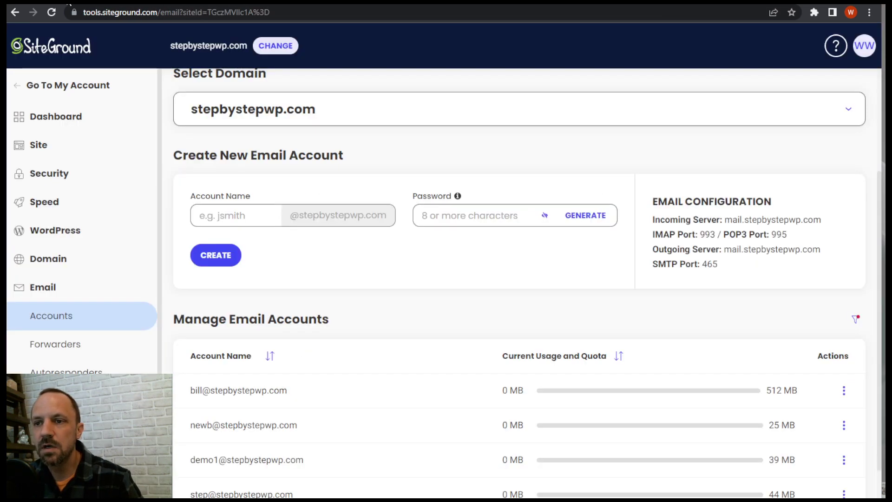
{"action": "key", "text": "ctrl+Tab"}
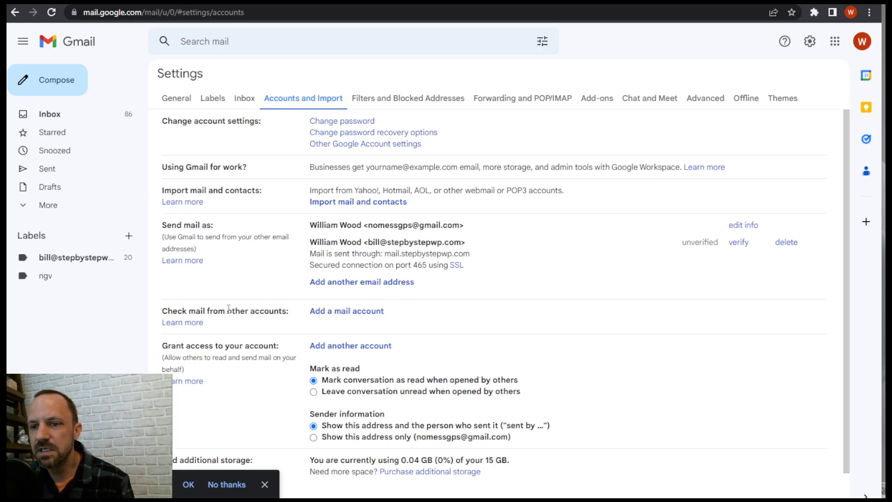
{"action": "left_click_drag", "start_coordinate": [169, 313], "coordinate": [266, 311]}
{"action": "left_click", "coordinate": [216, 315]}
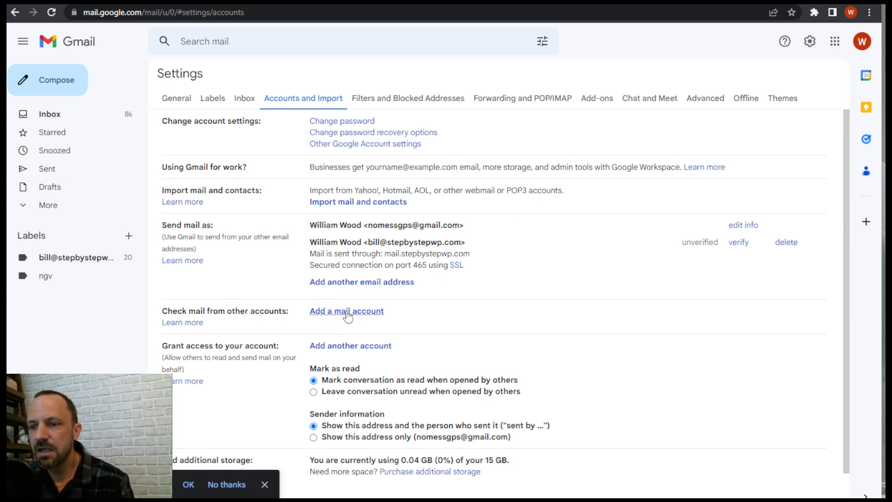
Copy the mailbox username from SiteGround's manual mail settings, then close that tab.
{"action": "left_click", "coordinate": [89, 5]}
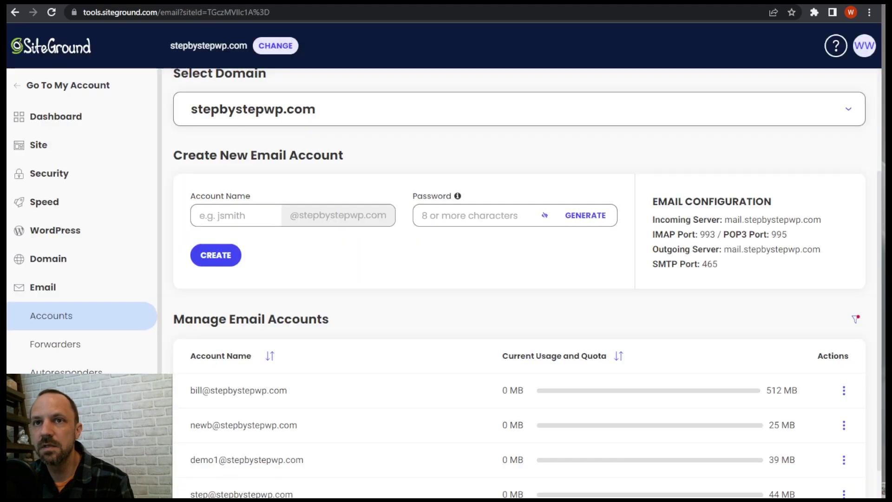
{"action": "left_click", "coordinate": [843, 390]}
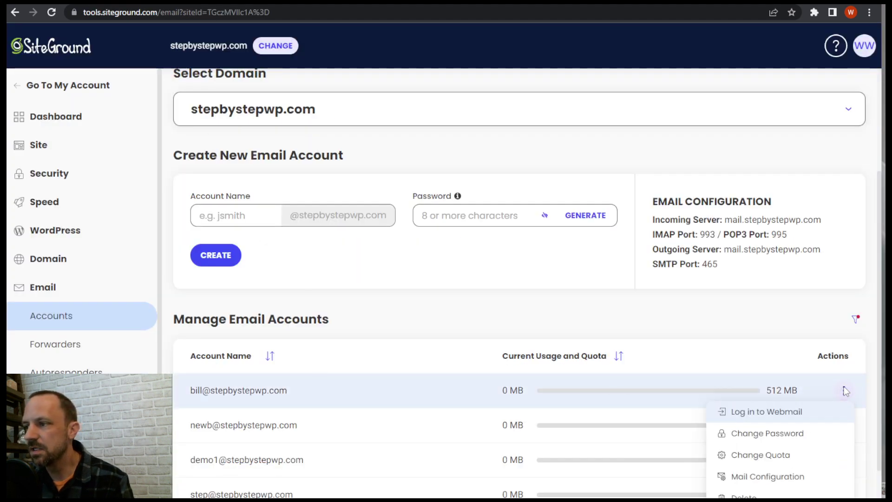
{"action": "left_click", "coordinate": [758, 476]}
{"action": "left_click", "coordinate": [483, 241]}
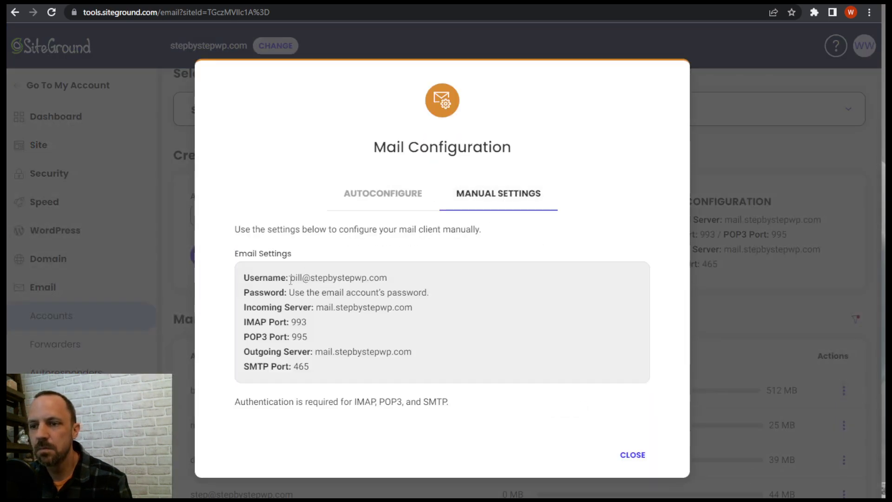
{"action": "left_click_drag", "start_coordinate": [291, 277], "coordinate": [404, 279]}
{"action": "key", "text": "ctrl+c"}
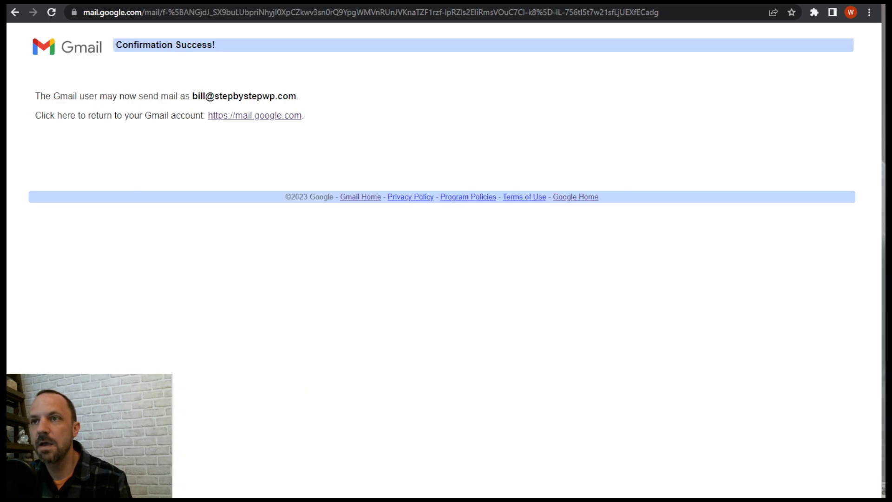
{"action": "key", "text": "ctrl+w"}
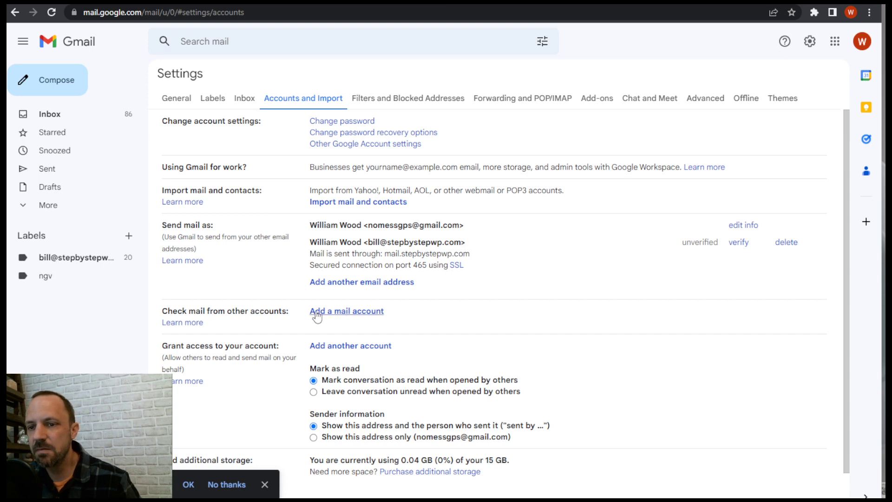
Add the custom-domain address as a POP3 import account, with the full address as username.
{"action": "left_click", "coordinate": [346, 311]}
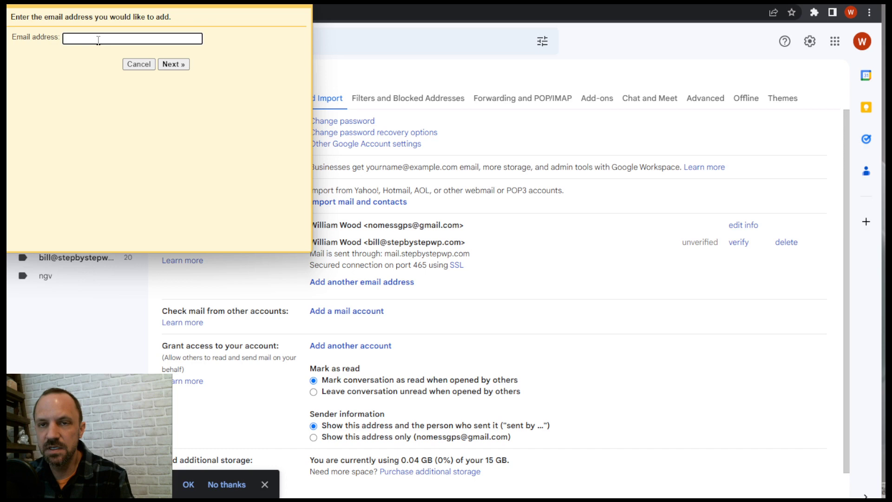
{"action": "key", "text": "ctrl+v"}
{"action": "left_click", "coordinate": [181, 68]}
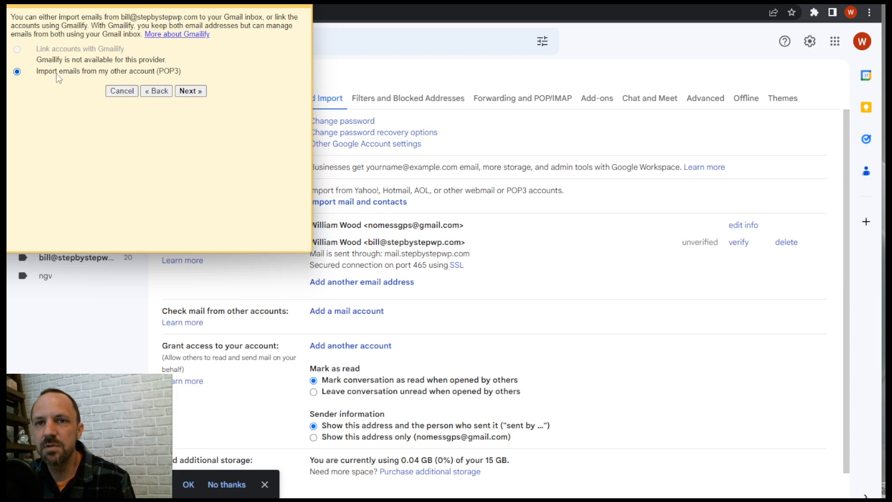
{"action": "left_click", "coordinate": [194, 92]}
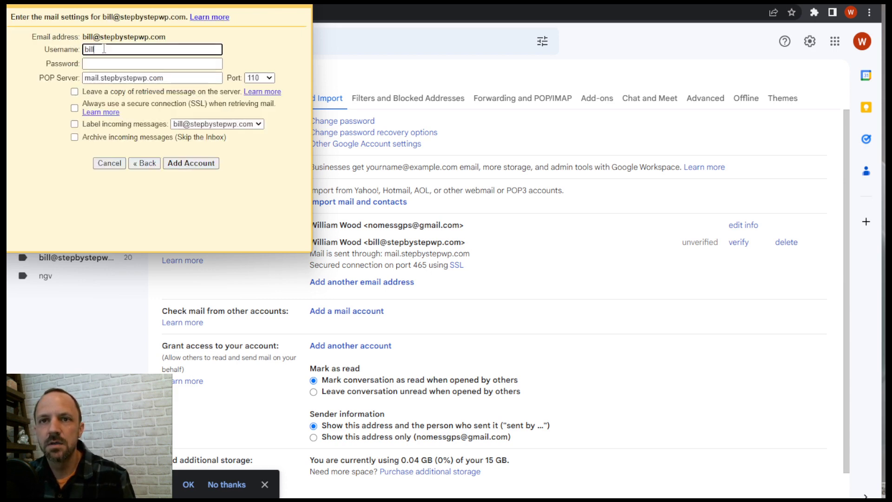
{"action": "left_click_drag", "start_coordinate": [104, 48], "coordinate": [71, 52]}
{"action": "key", "text": "ctrl+v"}
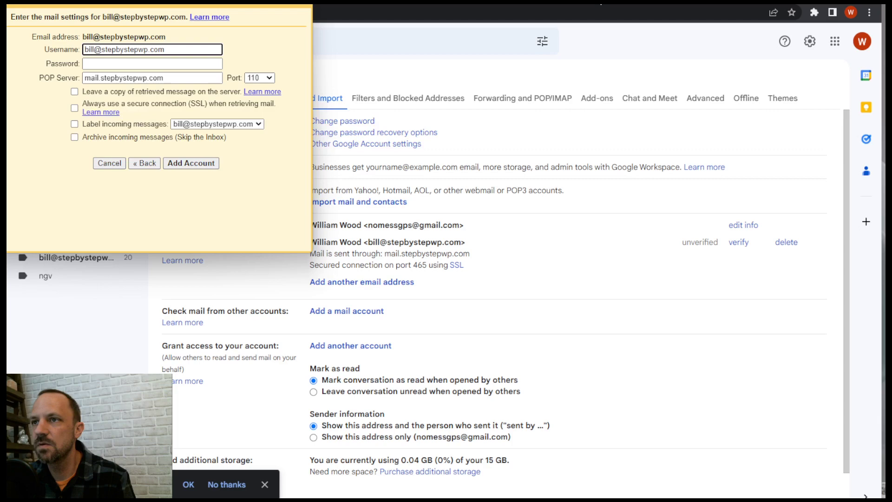
{"action": "left_click", "coordinate": [601, 5]}
Generate, copy and confirm another new mailbox password via SiteGround's Change Password, then return to Gmail.
{"action": "key", "text": "alt+Tab"}
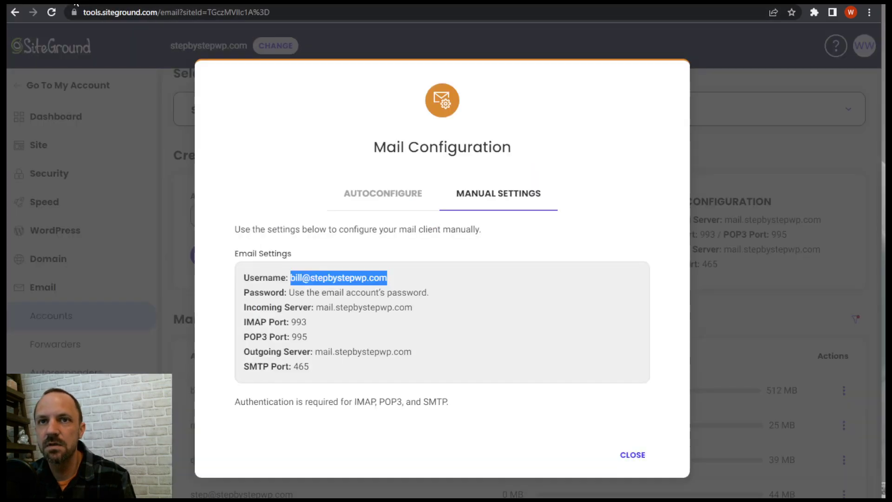
{"action": "left_click", "coordinate": [630, 455]}
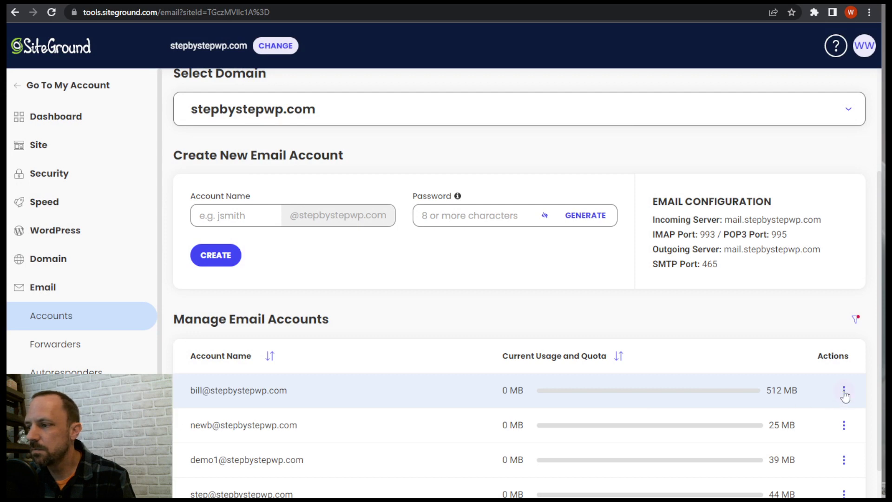
{"action": "left_click", "coordinate": [844, 392]}
{"action": "left_click", "coordinate": [762, 431]}
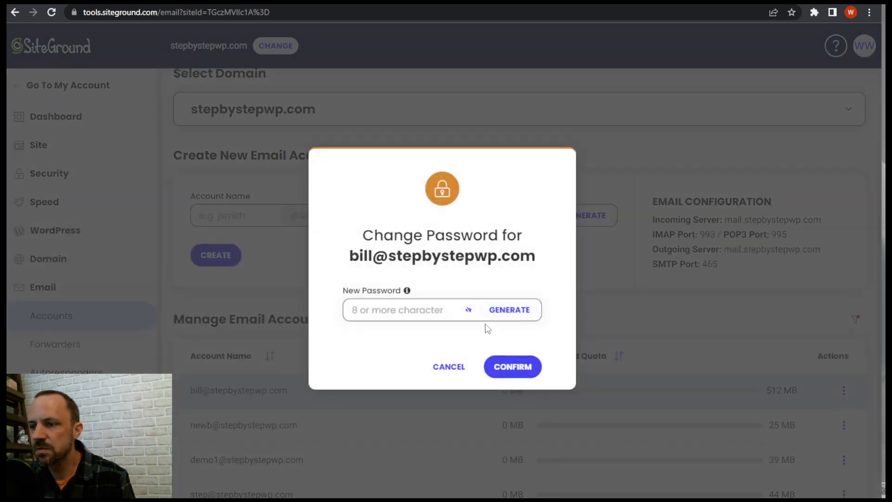
{"action": "left_click", "coordinate": [502, 310]}
{"action": "left_click_drag", "start_coordinate": [409, 310], "coordinate": [330, 314]}
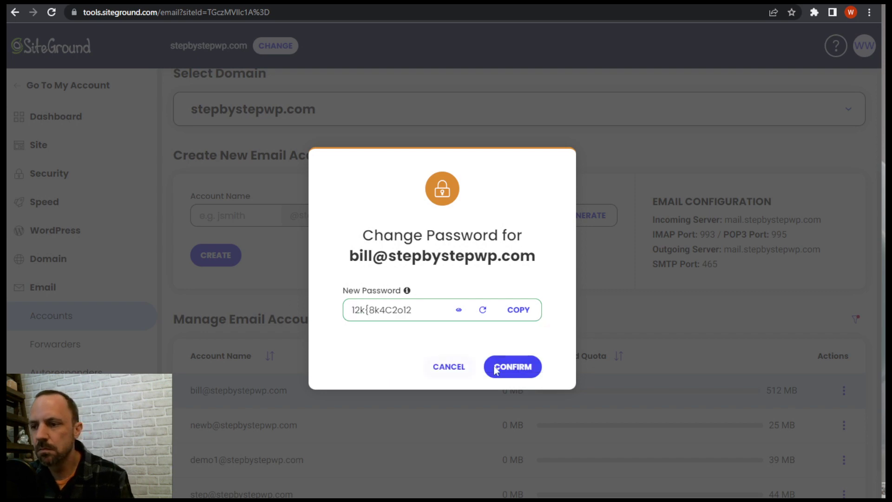
{"action": "left_click", "coordinate": [525, 369]}
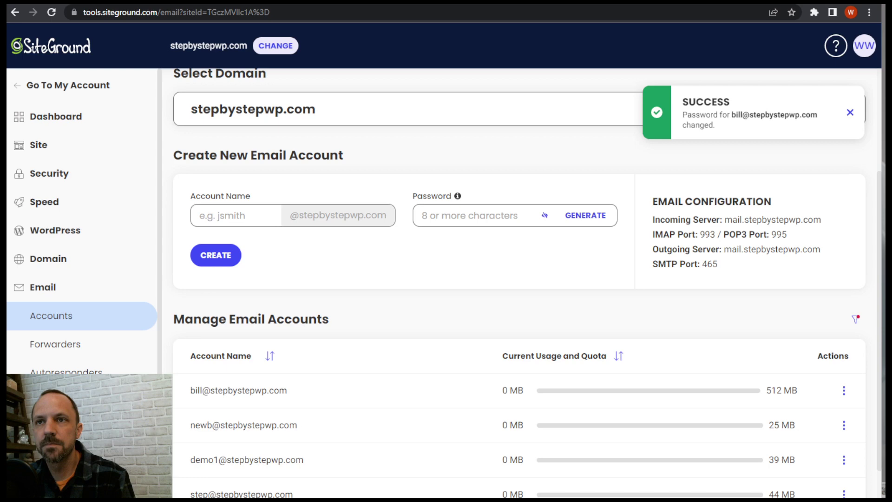
{"action": "key", "text": "ctrl+Tab"}
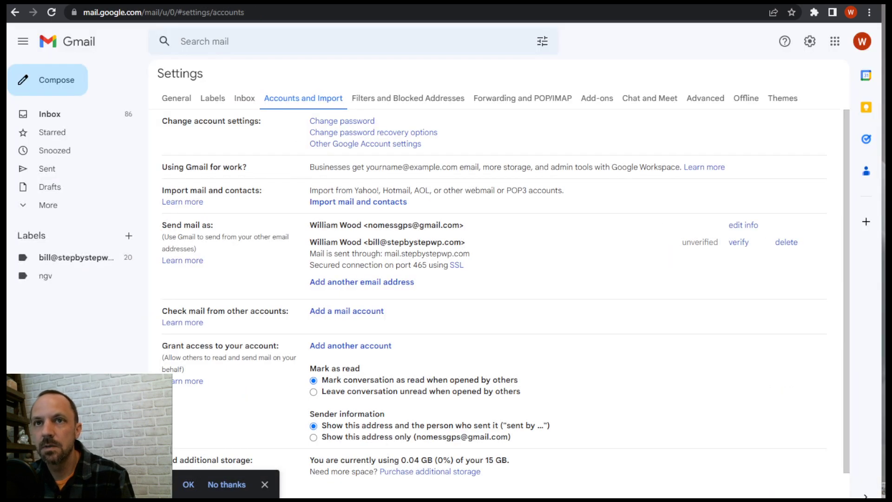
Paste the new password into the POP3 Password field and check SiteGround's manual settings for the POP port.
{"action": "key", "text": "alt+Tab"}
{"action": "left_click", "coordinate": [98, 64]}
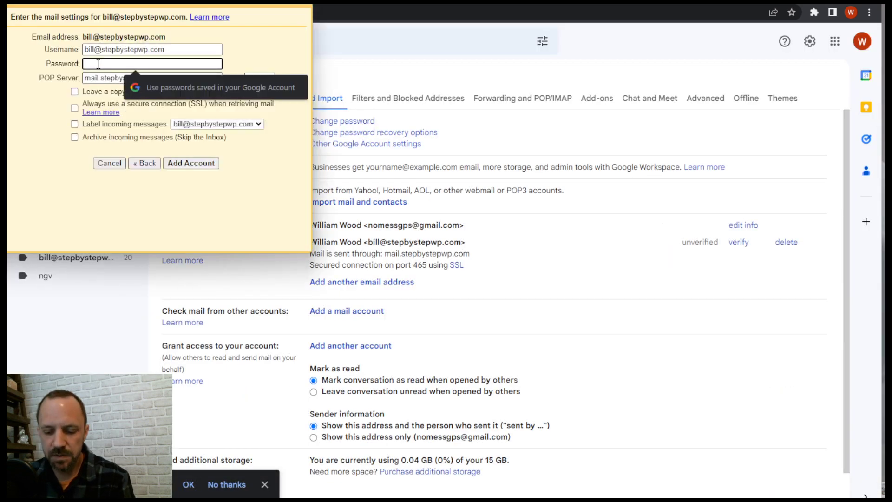
{"action": "key", "text": "ctrl+v"}
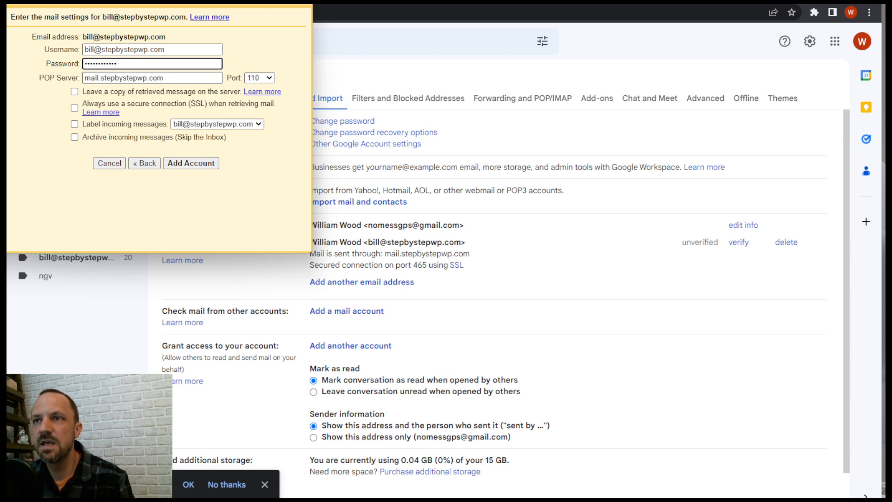
{"action": "left_click", "coordinate": [79, 8]}
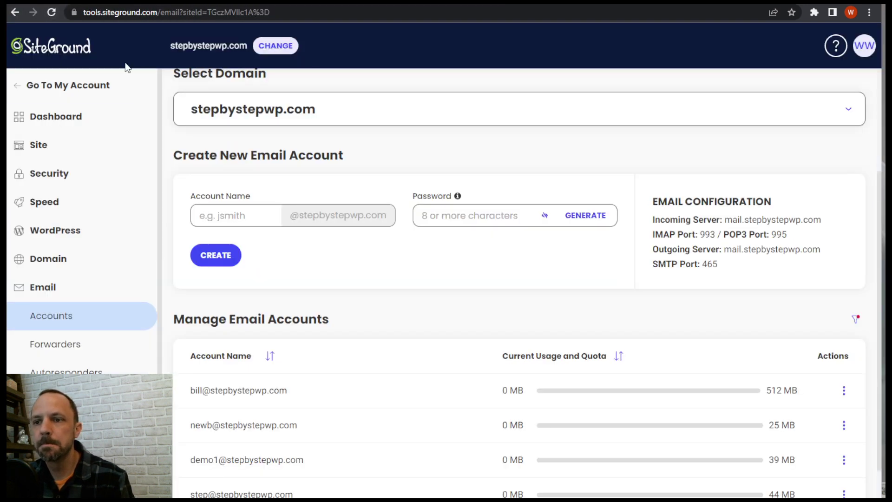
{"action": "left_click", "coordinate": [843, 391]}
{"action": "left_click", "coordinate": [766, 475]}
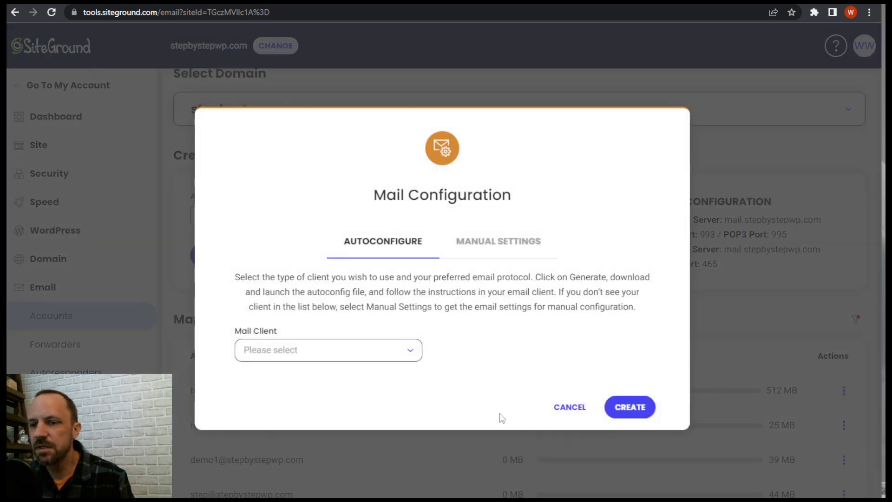
{"action": "left_click", "coordinate": [523, 240]}
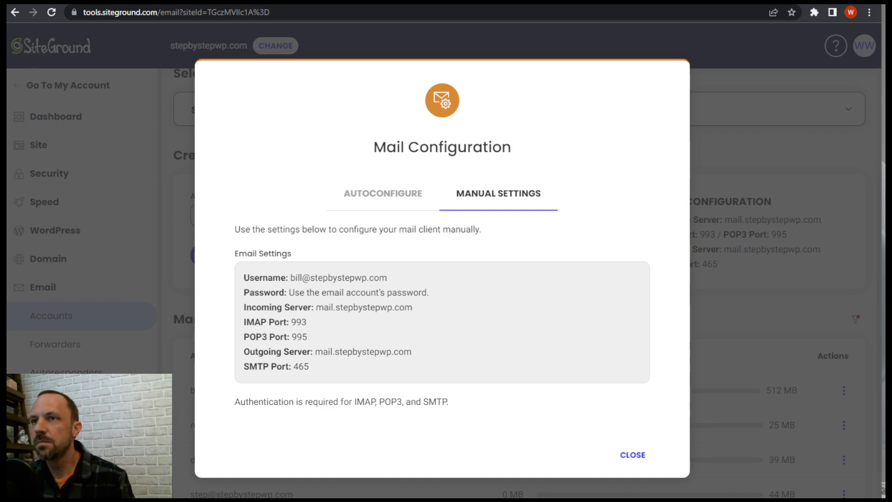
Set POP port 995, leave copies on server, always use SSL, label incoming messages, and add the account.
{"action": "key", "text": "alt+Tab"}
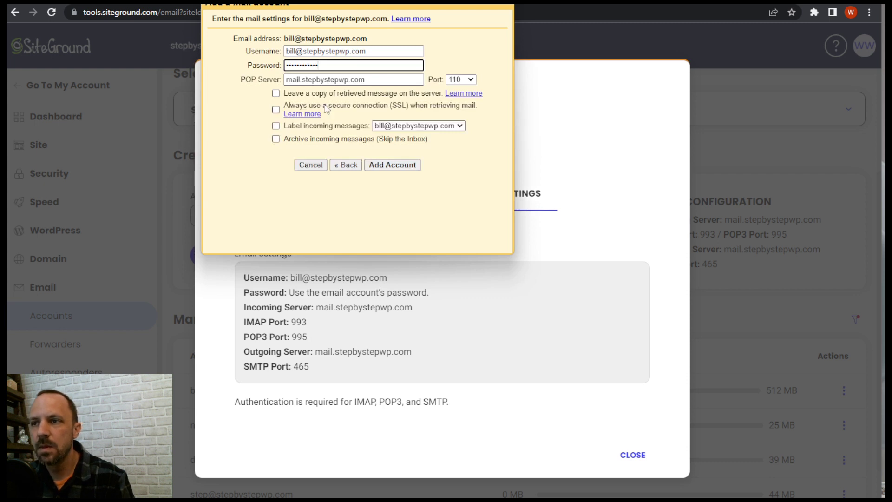
{"action": "left_click", "coordinate": [469, 80]}
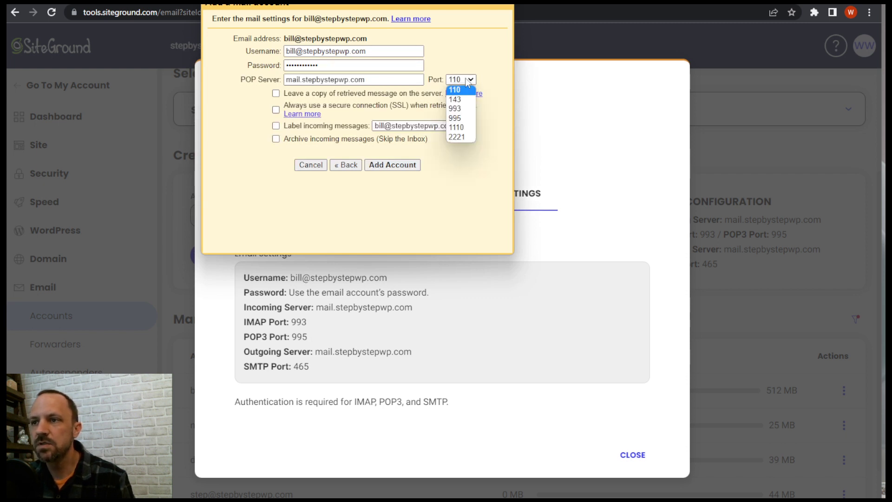
{"action": "left_click", "coordinate": [461, 118]}
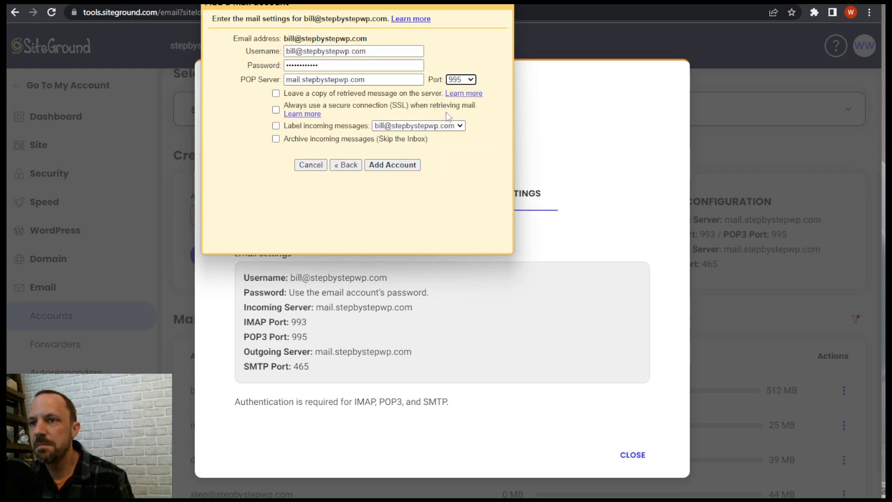
{"action": "left_click", "coordinate": [277, 93]}
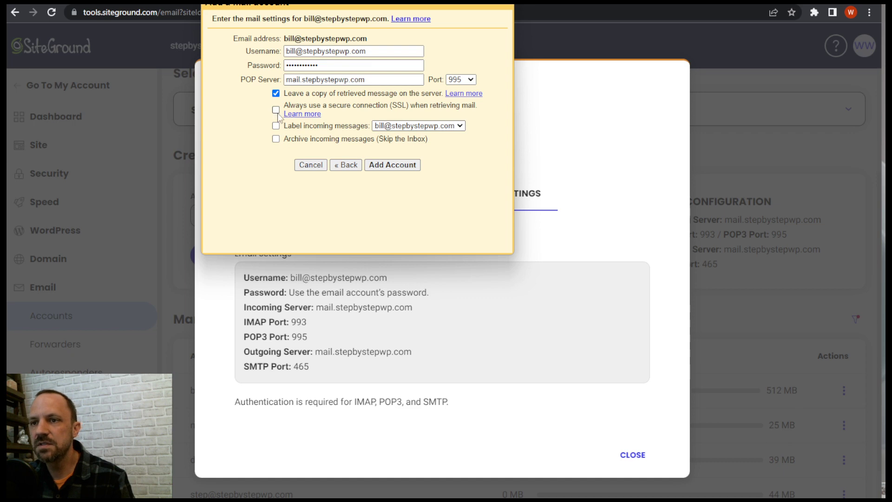
{"action": "left_click", "coordinate": [276, 110]}
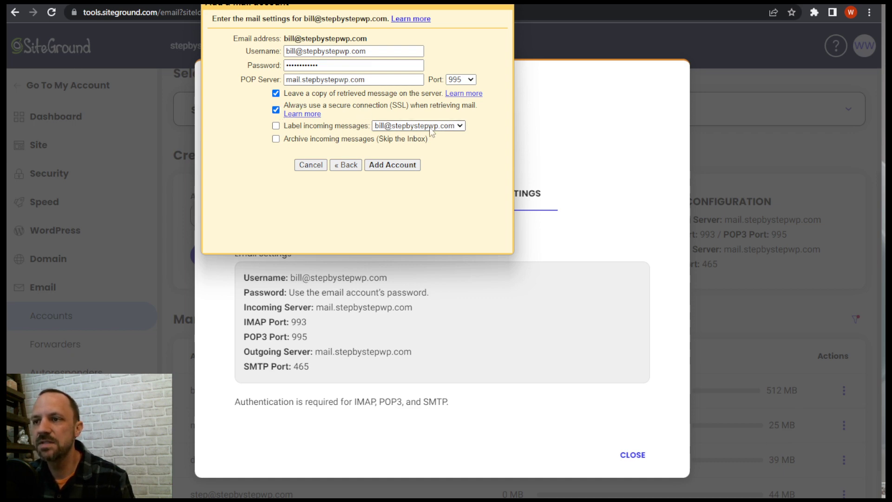
{"action": "left_click", "coordinate": [375, 126]}
{"action": "left_click", "coordinate": [371, 121]}
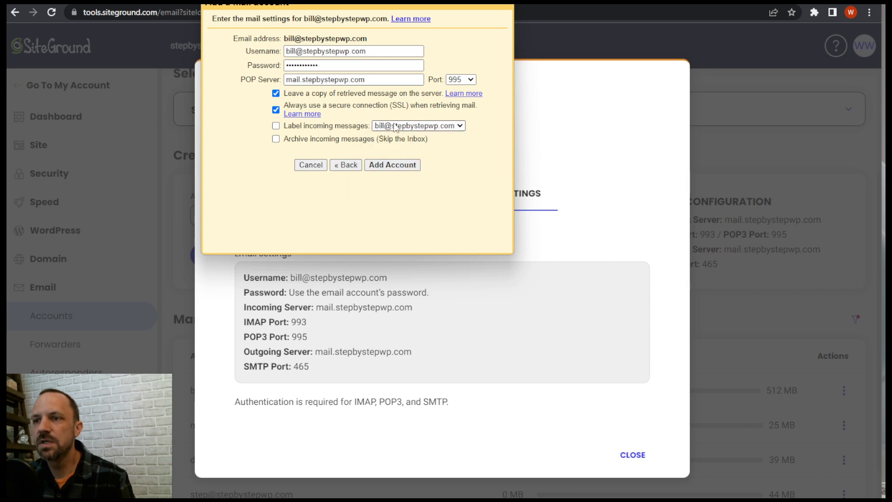
{"action": "left_click", "coordinate": [276, 126]}
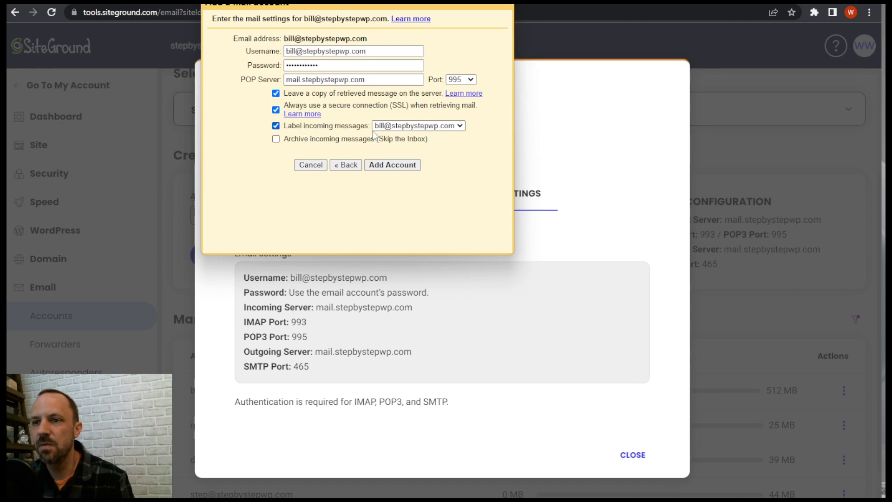
{"action": "left_click", "coordinate": [403, 167]}
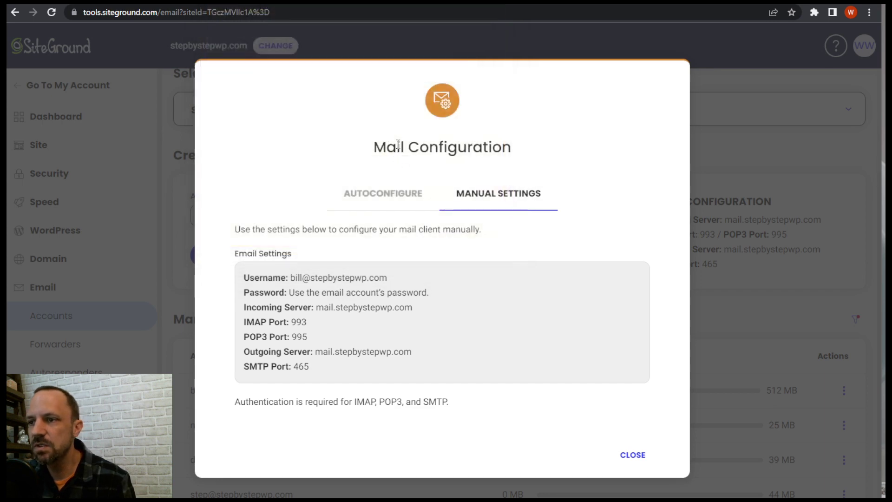
{"action": "left_click", "coordinate": [625, 455]}
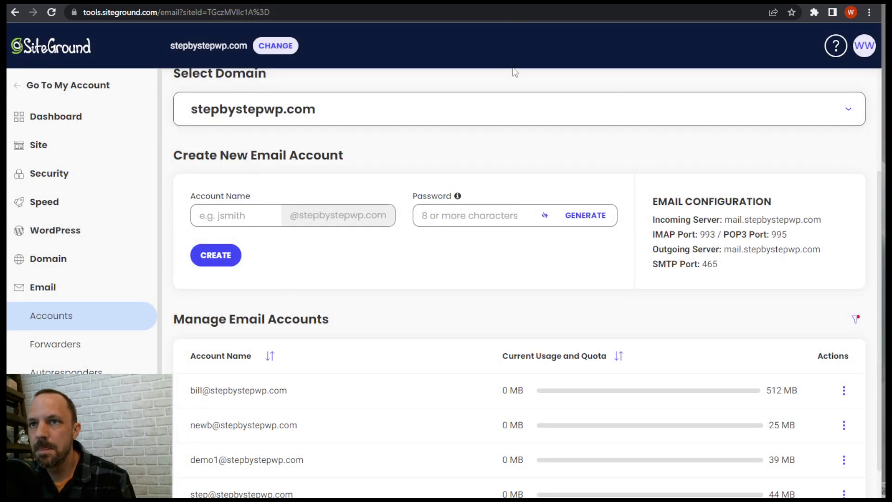
Return to Gmail, where Confirmation Success shows sending as the custom-domain address is allowed.
{"action": "left_click", "coordinate": [353, 5]}
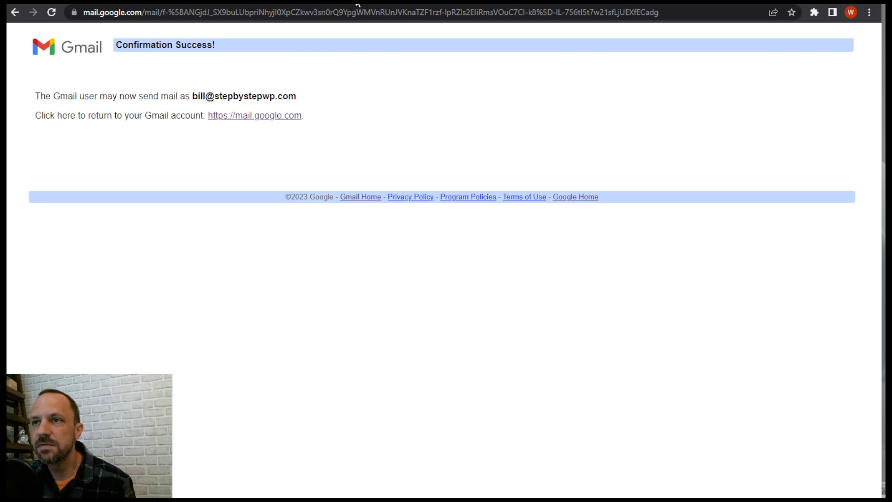
{"action": "left_click", "coordinate": [357, 4]}
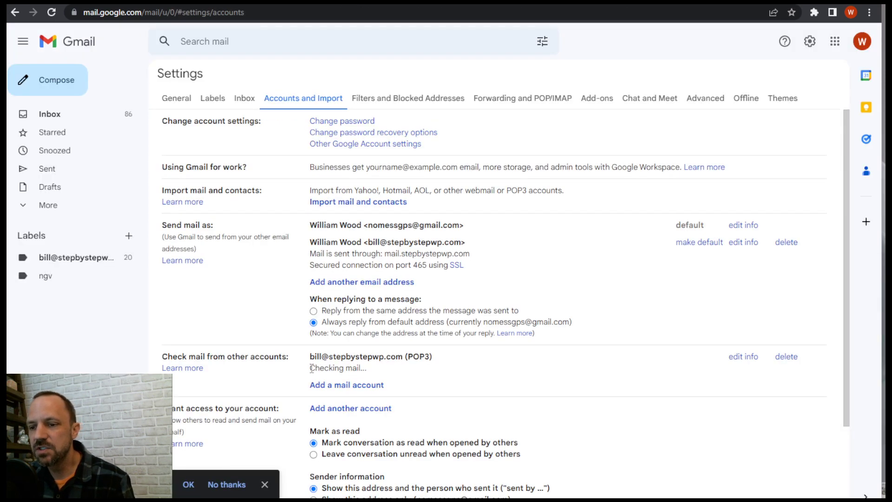
{"action": "left_click_drag", "start_coordinate": [311, 367], "coordinate": [353, 369]}
{"action": "left_click", "coordinate": [355, 369]}
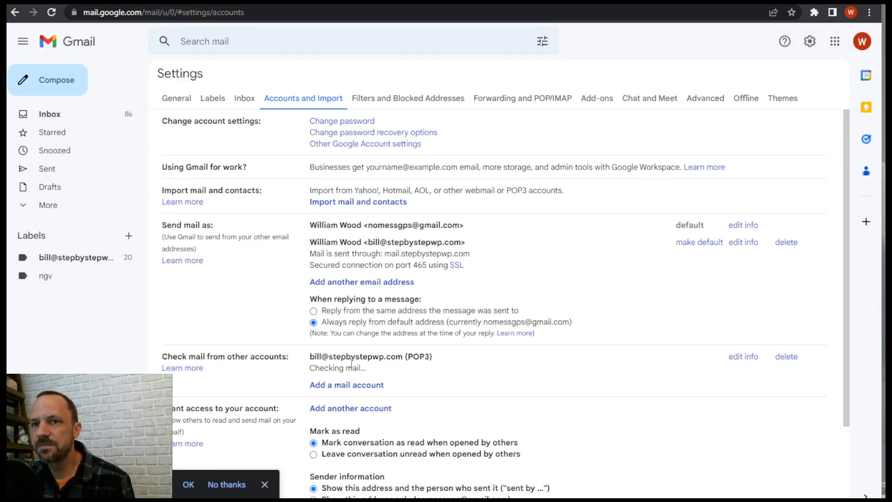
{"action": "left_click", "coordinate": [72, 116]}
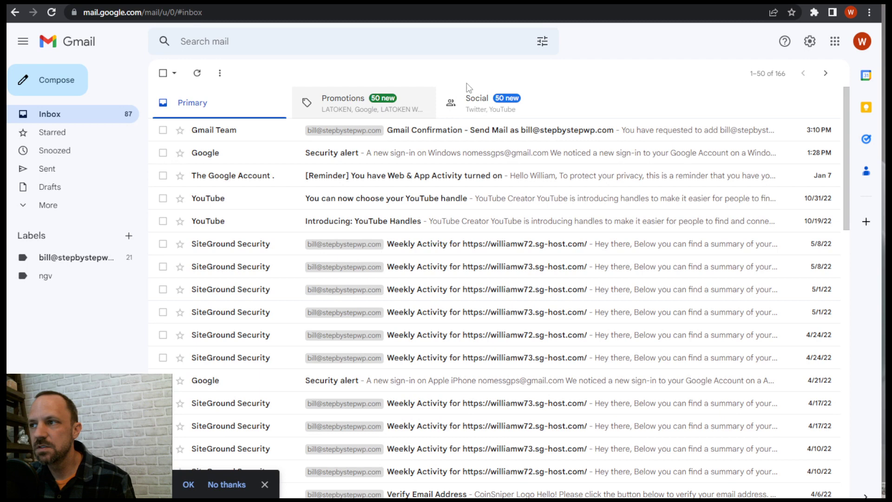
In Accounts and Import settings, run Check mail now for the POP3 custom-domain account.
{"action": "left_click", "coordinate": [809, 43]}
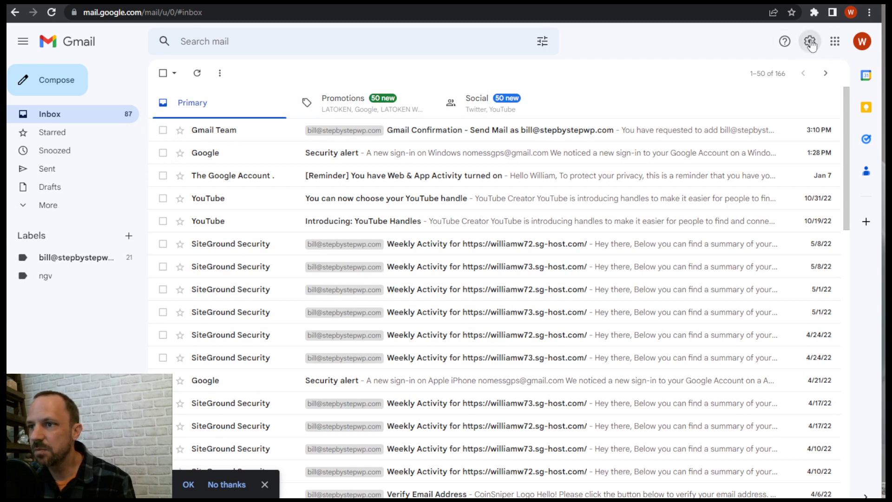
{"action": "left_click", "coordinate": [754, 106]}
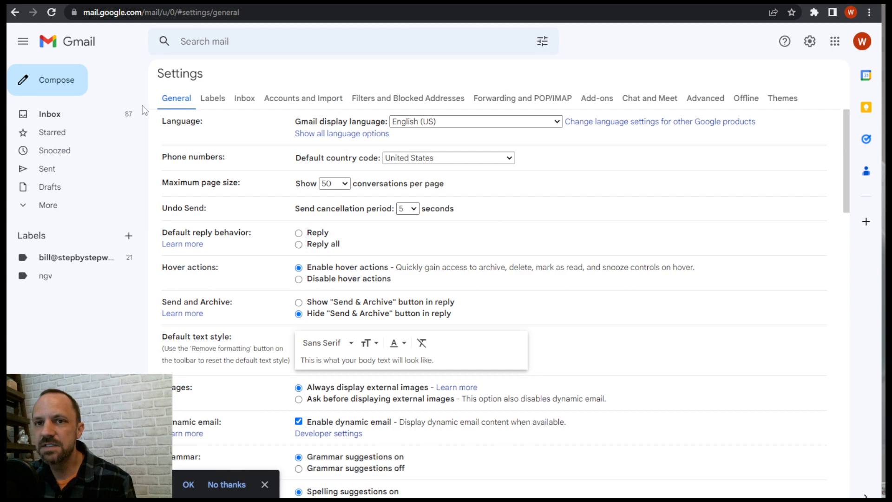
{"action": "left_click", "coordinate": [316, 99]}
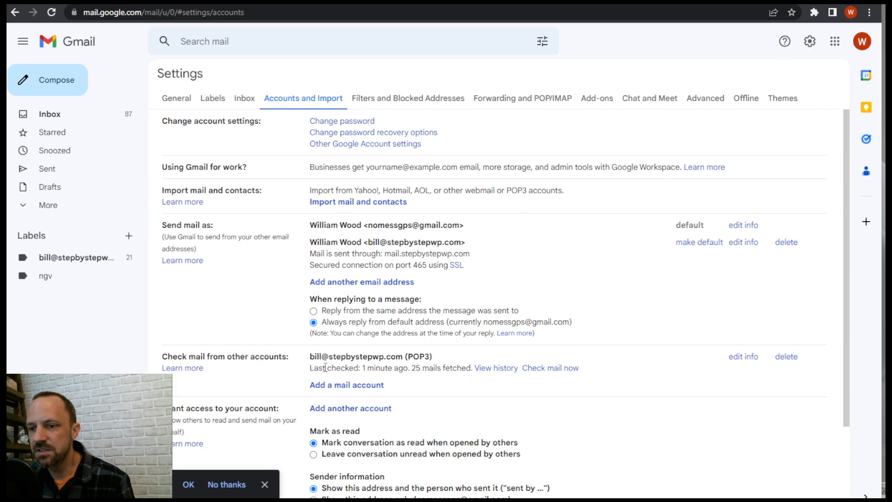
{"action": "left_click_drag", "start_coordinate": [310, 367], "coordinate": [421, 367]}
{"action": "left_click", "coordinate": [421, 367]}
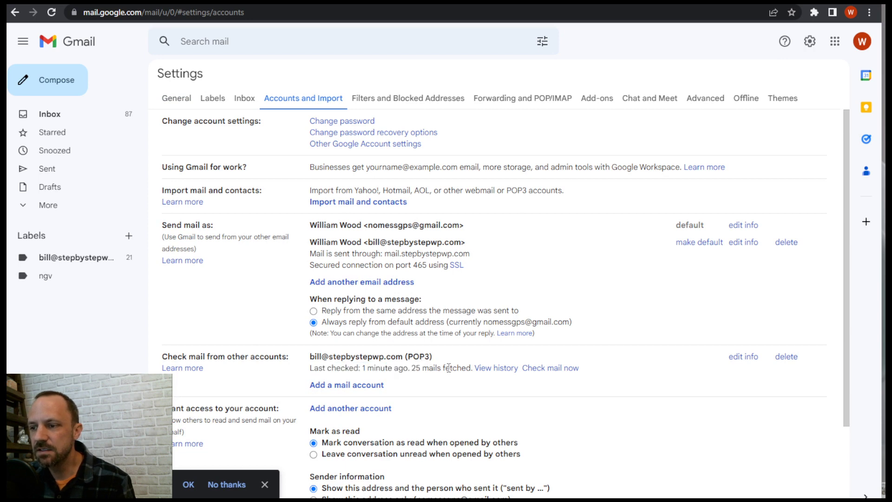
{"action": "left_click", "coordinate": [554, 370]}
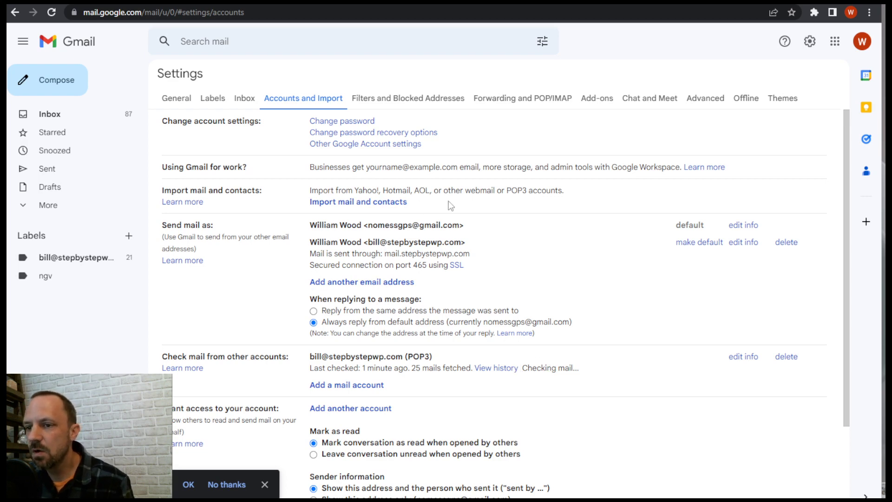
{"action": "left_click_drag", "start_coordinate": [324, 243], "coordinate": [424, 250]}
Under When replying to a message, choose 'Reply from the same address the message was sent to'.
{"action": "left_click", "coordinate": [424, 249]}
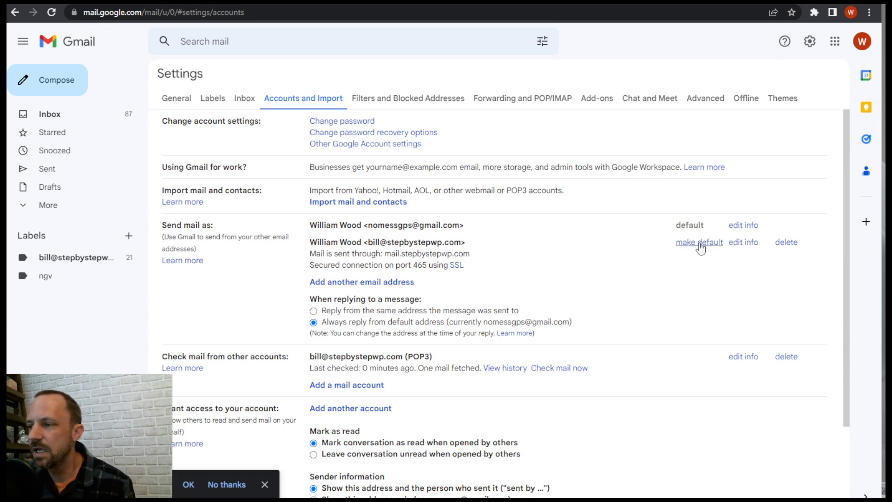
{"action": "left_click_drag", "start_coordinate": [336, 322], "coordinate": [421, 321]}
{"action": "left_click", "coordinate": [441, 321]}
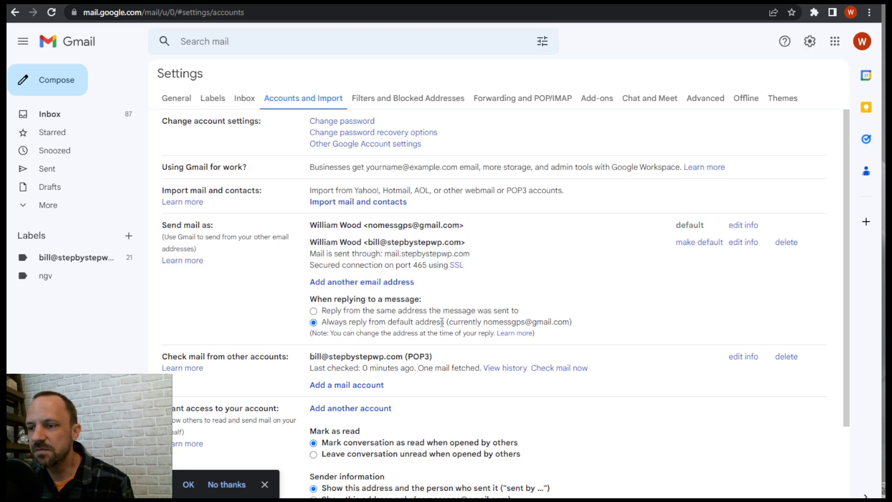
{"action": "left_click", "coordinate": [314, 311]}
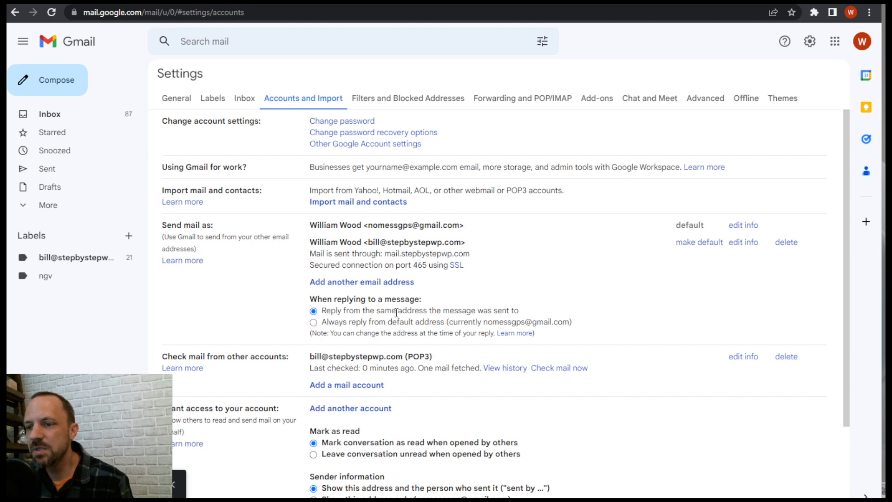
{"action": "left_click_drag", "start_coordinate": [326, 310], "coordinate": [515, 309]}
{"action": "left_click", "coordinate": [335, 314]}
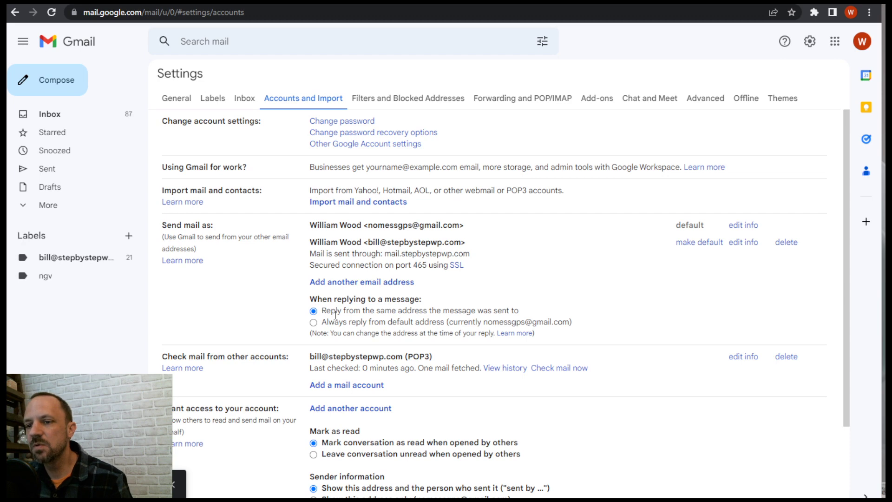
{"action": "left_click_drag", "start_coordinate": [328, 312], "coordinate": [520, 315]}
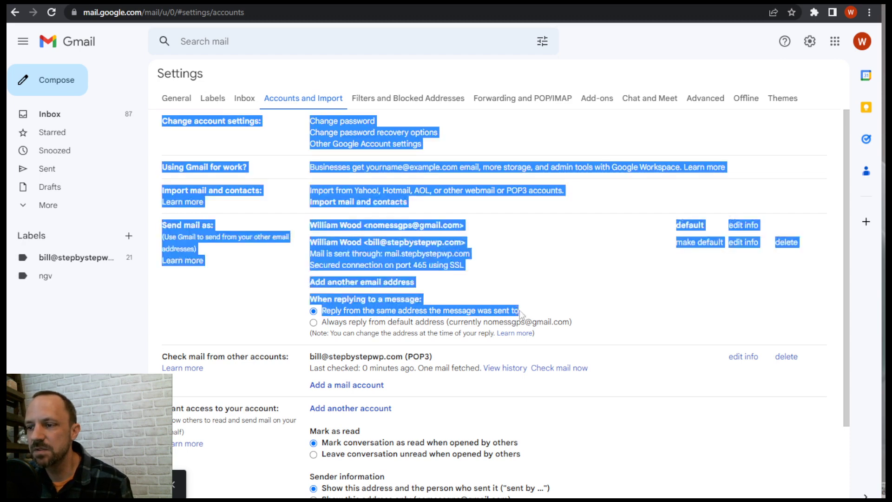
{"action": "left_click", "coordinate": [495, 314]}
{"action": "left_click_drag", "start_coordinate": [325, 308], "coordinate": [396, 313]}
{"action": "left_click_drag", "start_coordinate": [489, 307], "coordinate": [505, 310]}
{"action": "left_click", "coordinate": [506, 311]}
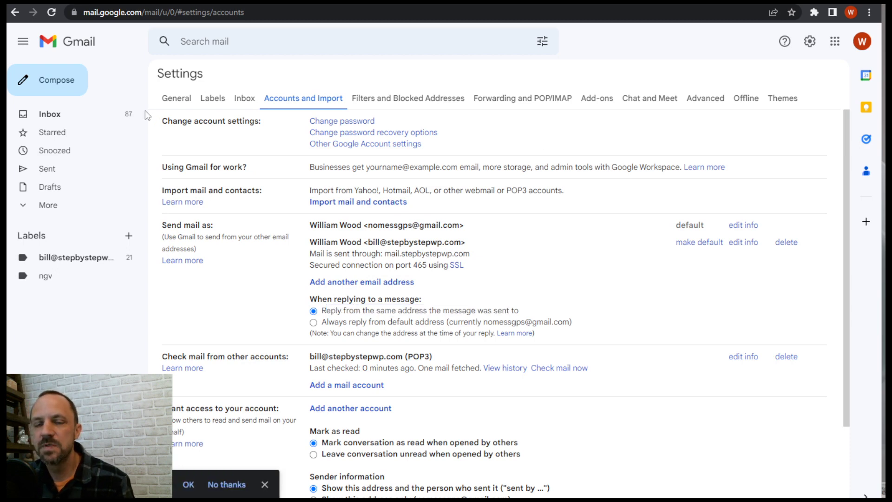
Open the inbox to view the new Test message carrying the custom-domain account's label.
{"action": "left_click", "coordinate": [80, 115]}
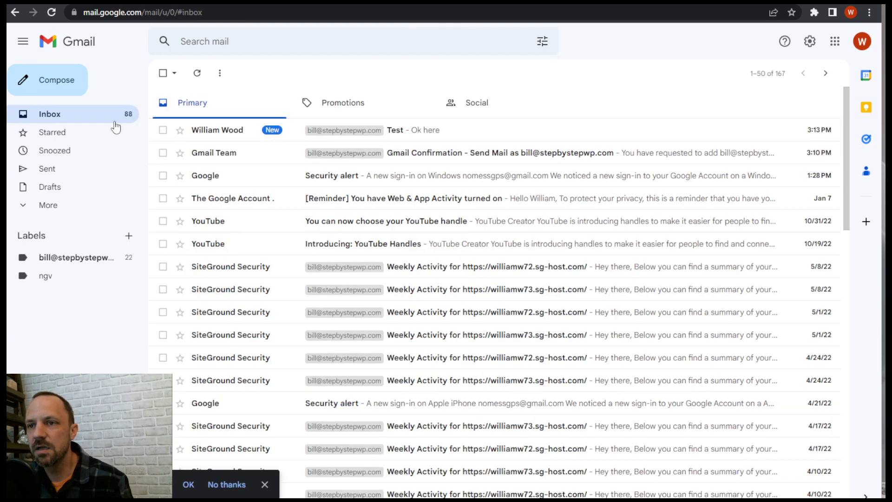